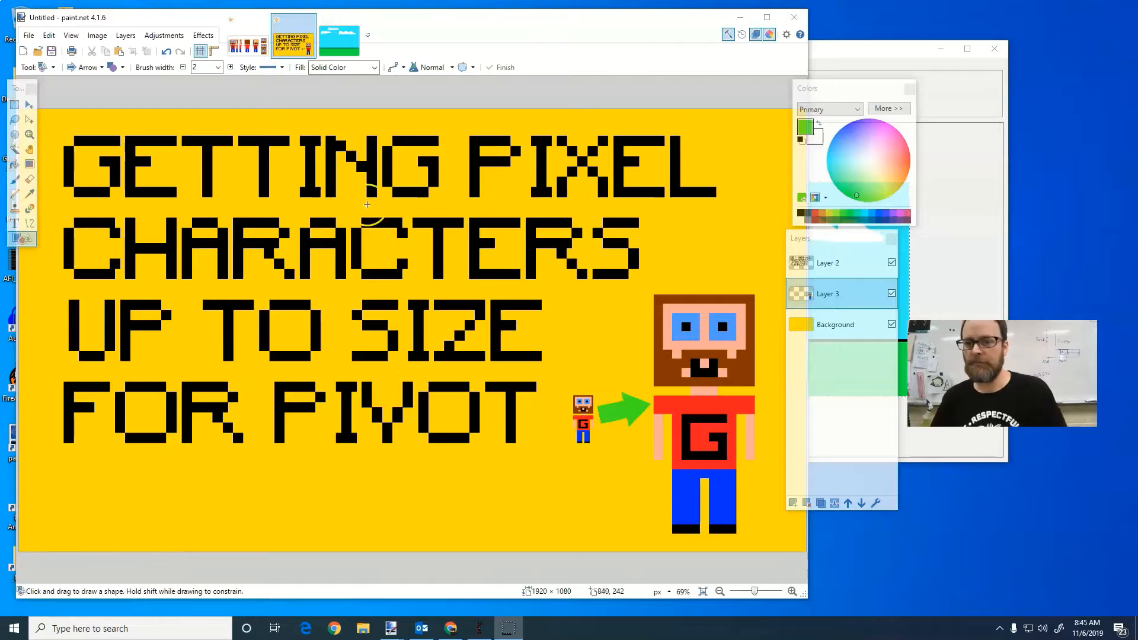
In the Custom Character - me.png sprite sheet, select the leftmost front-facing character with a 12 × 27 pixel rectangle and copy it.
left_click(248, 45)
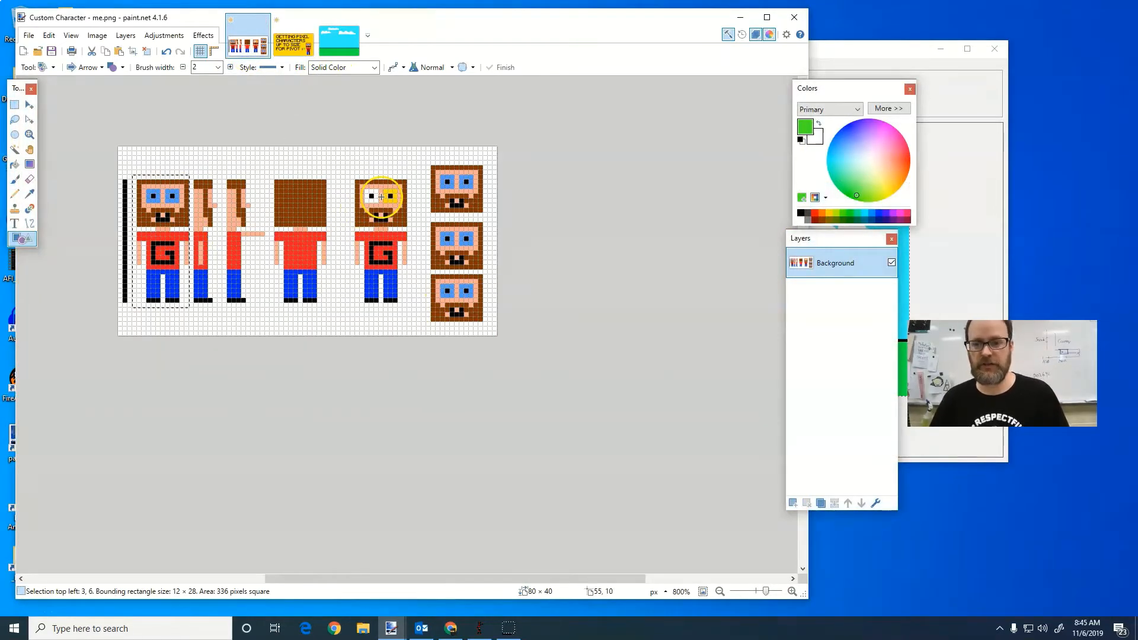
left_click(17, 167)
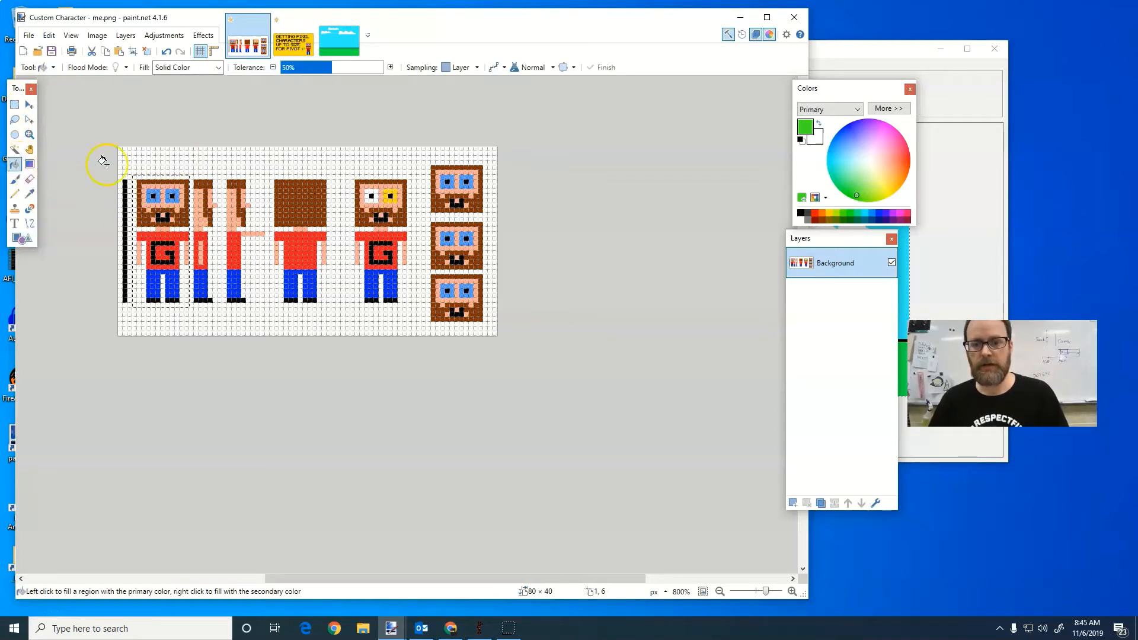
left_click(15, 105)
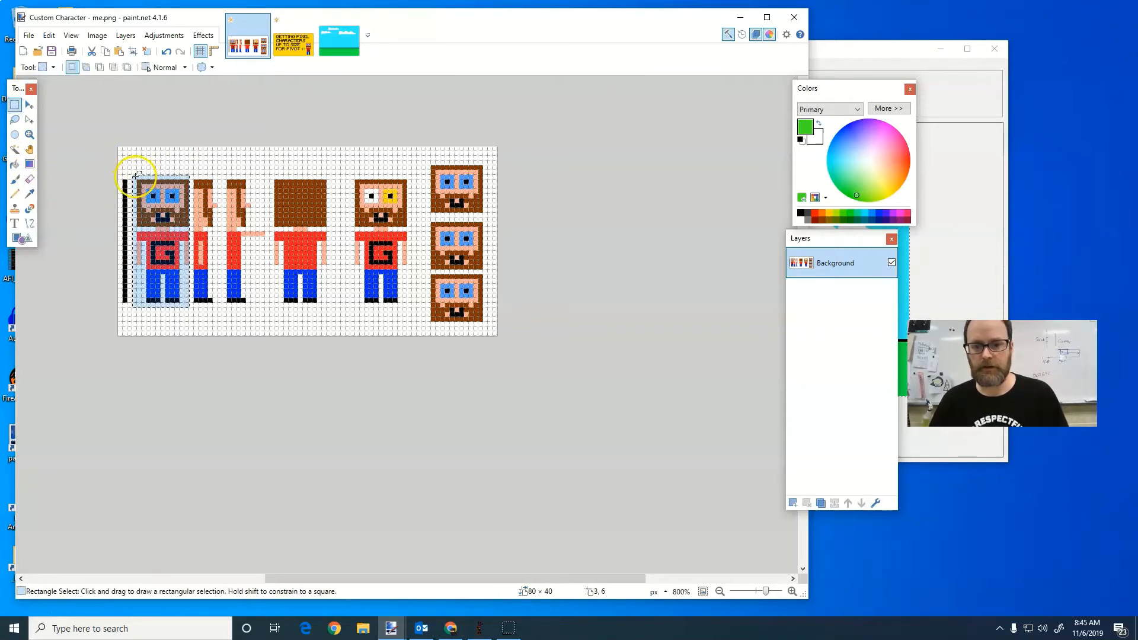
left_click_drag(135, 176, 187, 303)
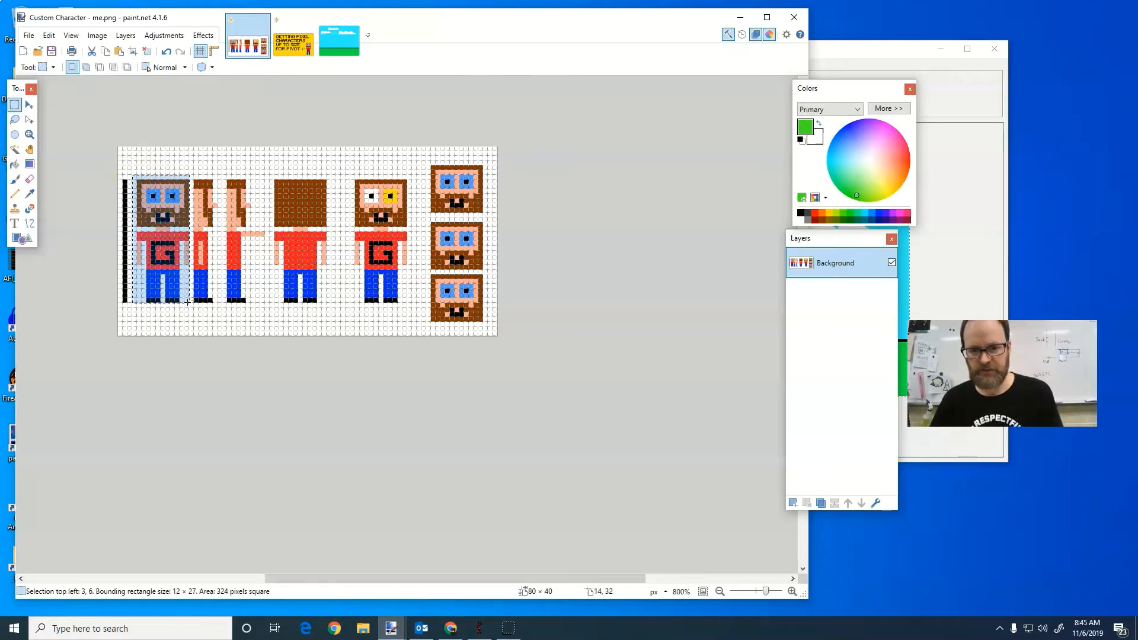
Create a new 12 × 27 pixel image and paste the copied character into it.
left_click(29, 35)
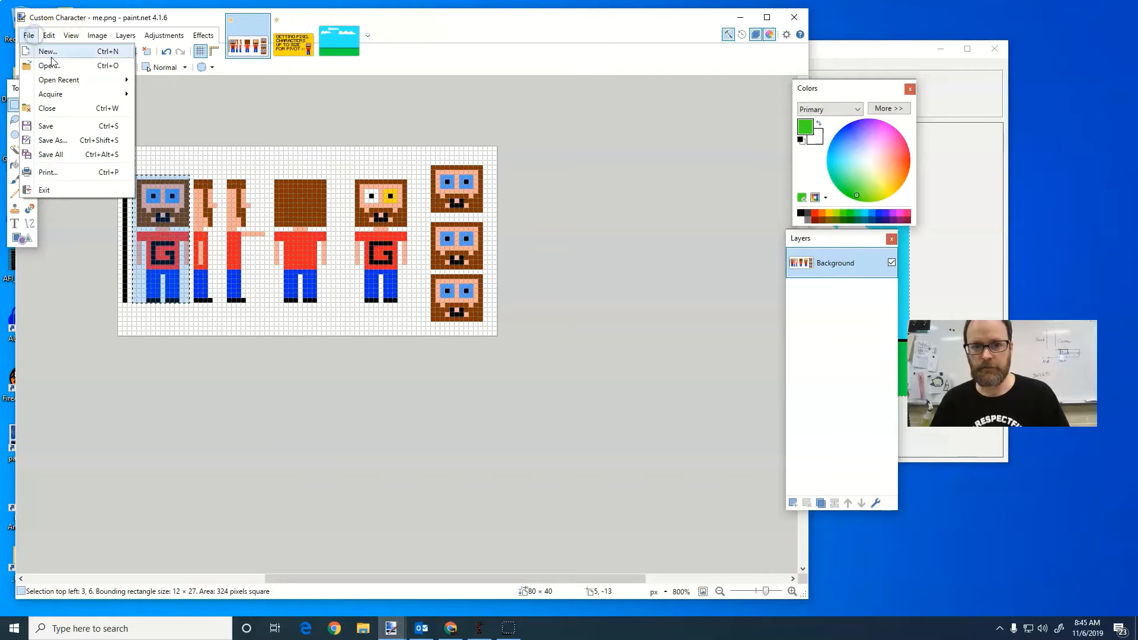
left_click(52, 51)
left_click(415, 386)
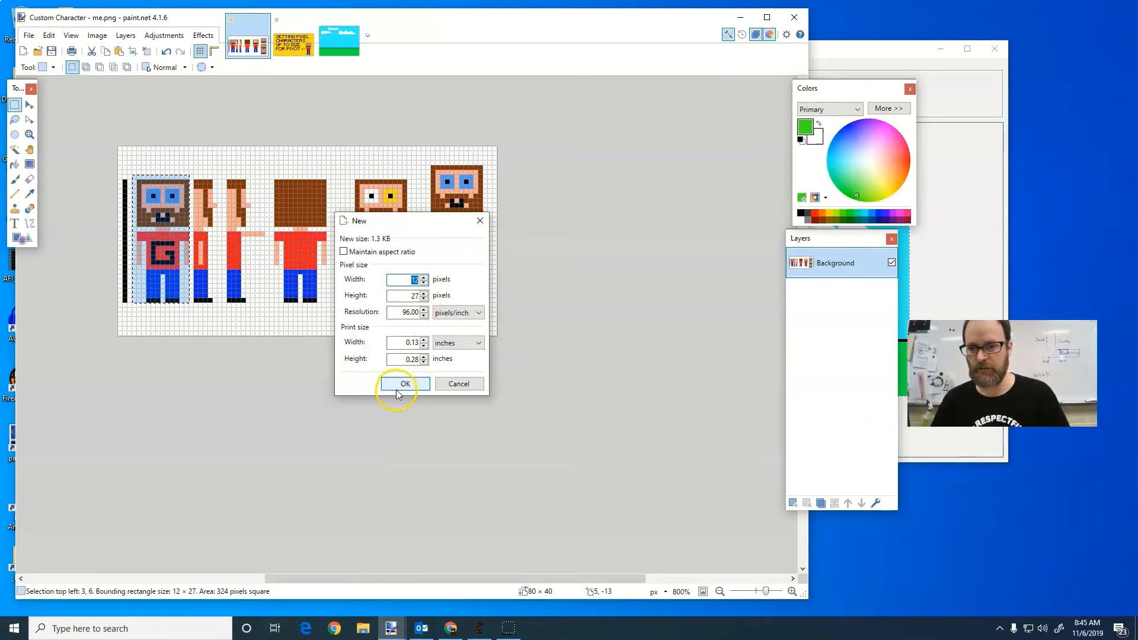
left_click(397, 388)
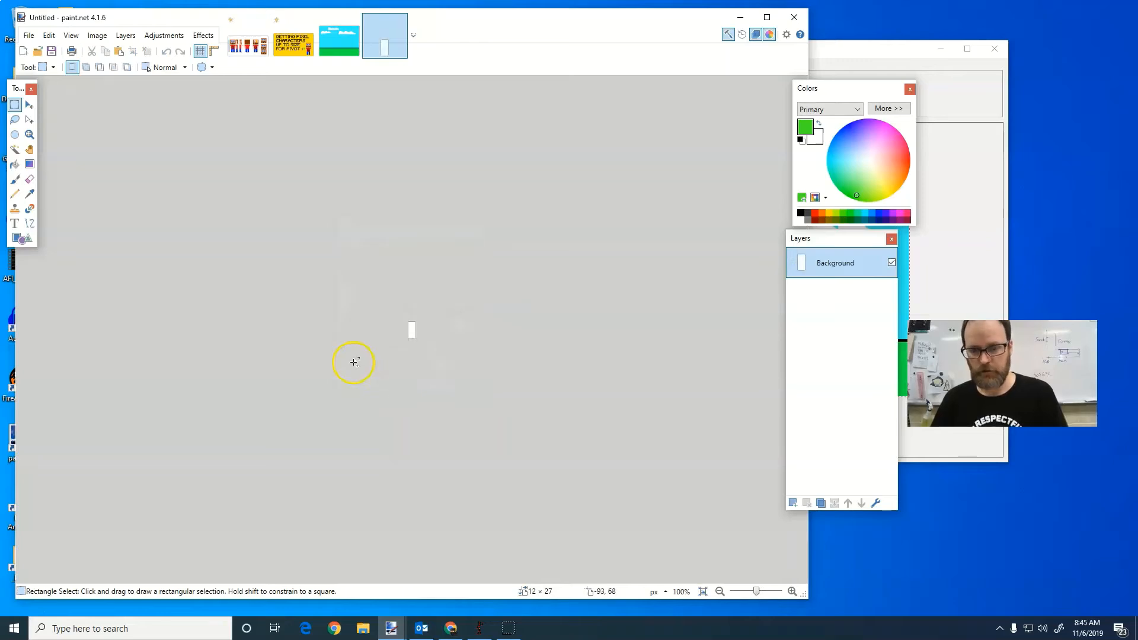
key("ctrl+v")
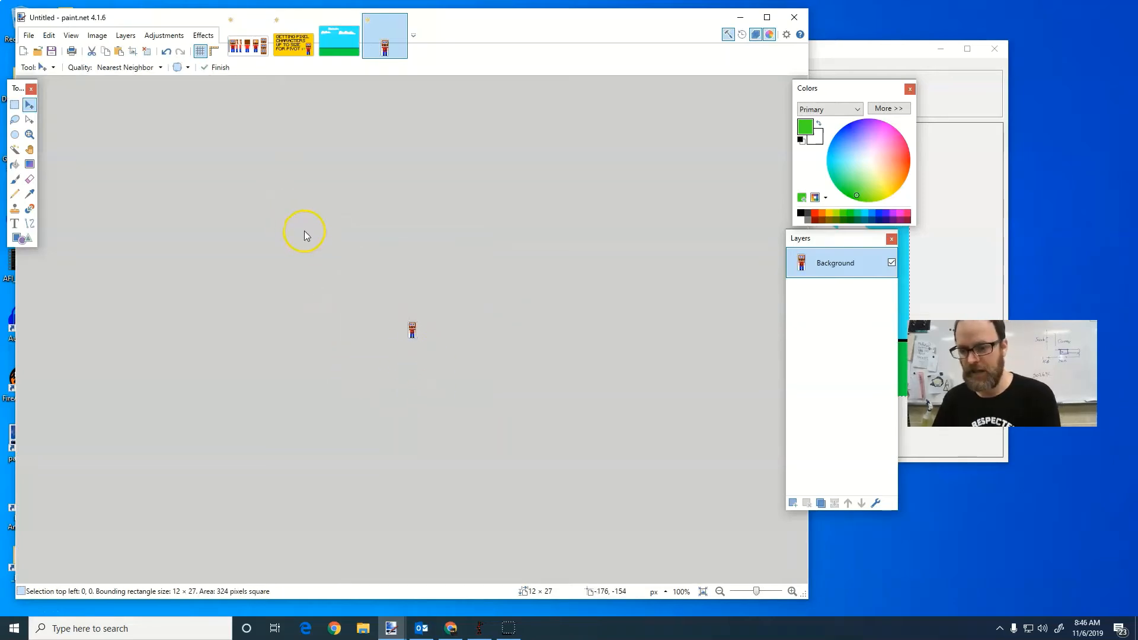
Resize the image to 100 pixels high with Nearest Neighbor resampling and the aspect ratio maintained.
left_click(98, 37)
left_click(126, 63)
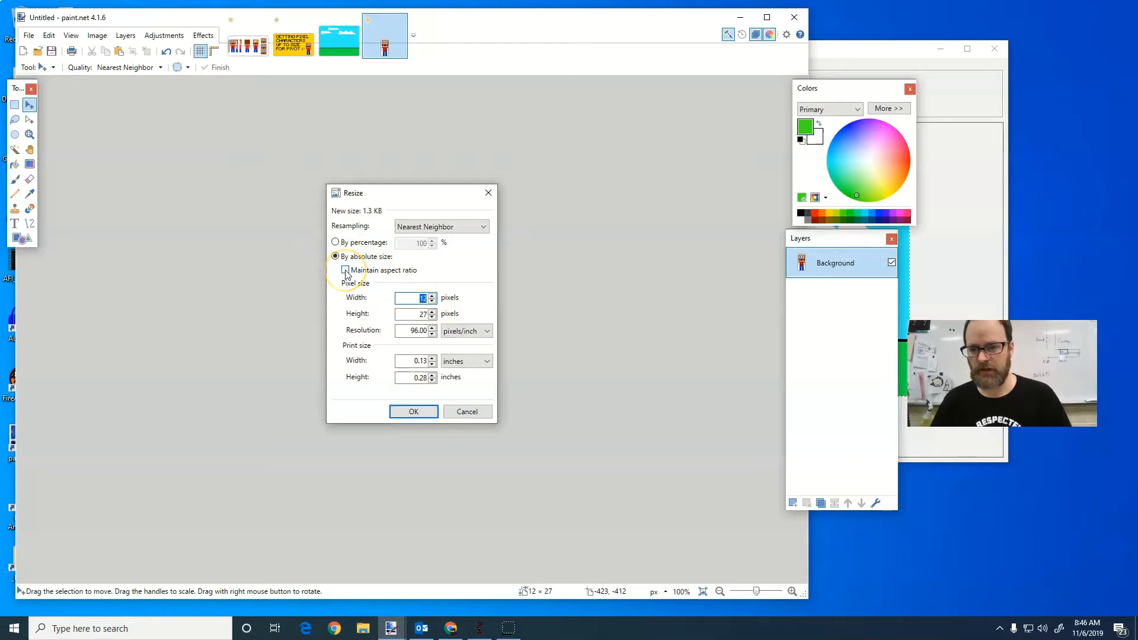
left_click(456, 228)
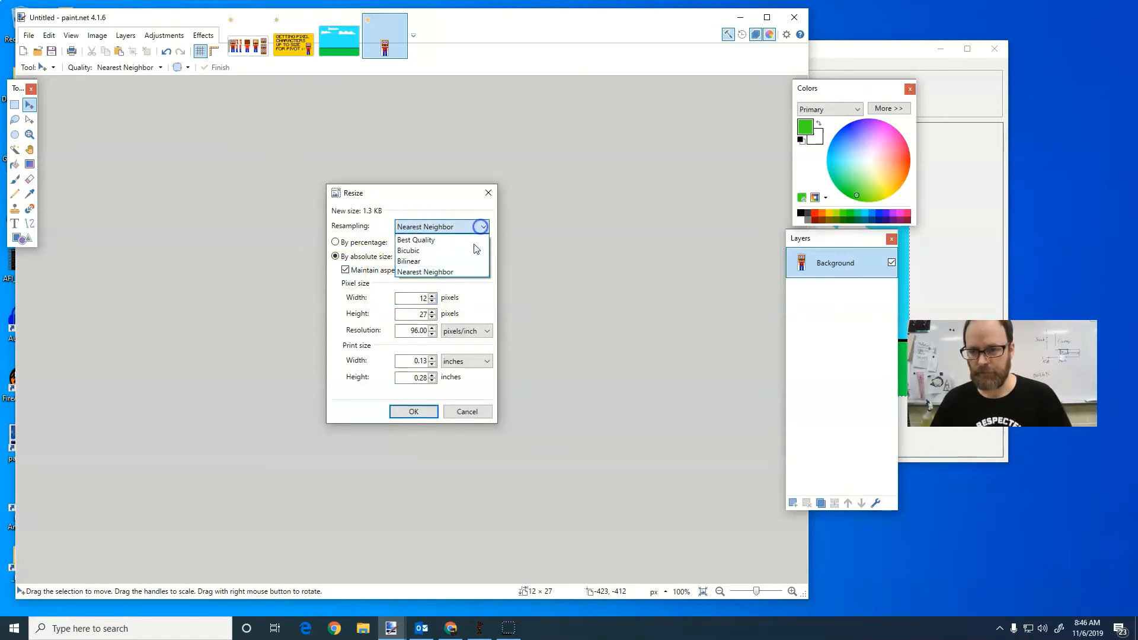
left_click(460, 269)
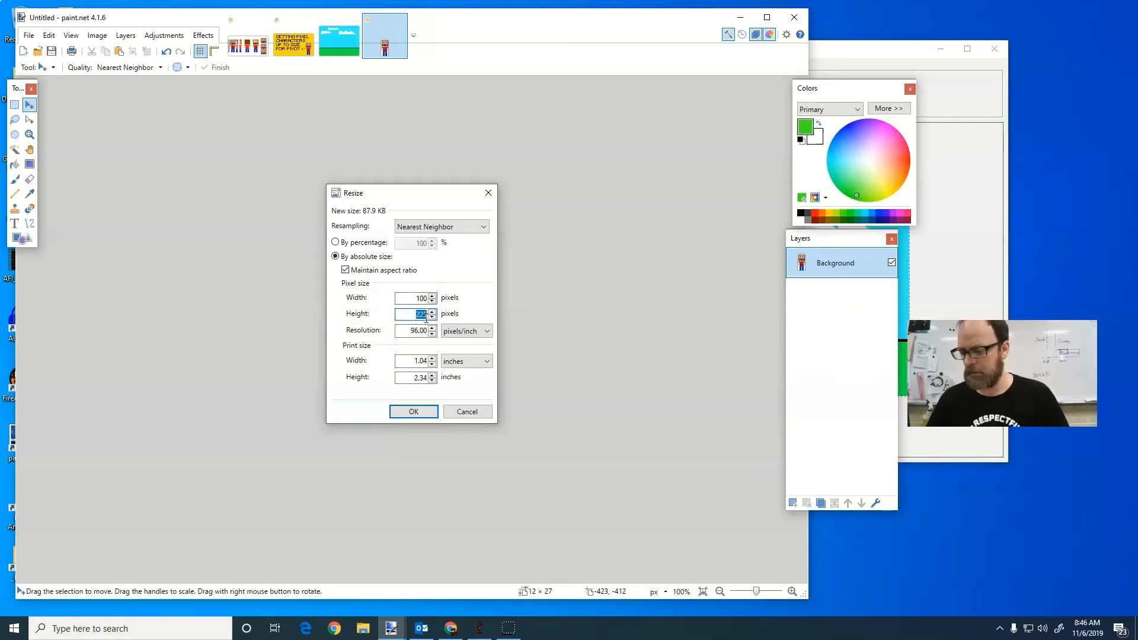
type("100")
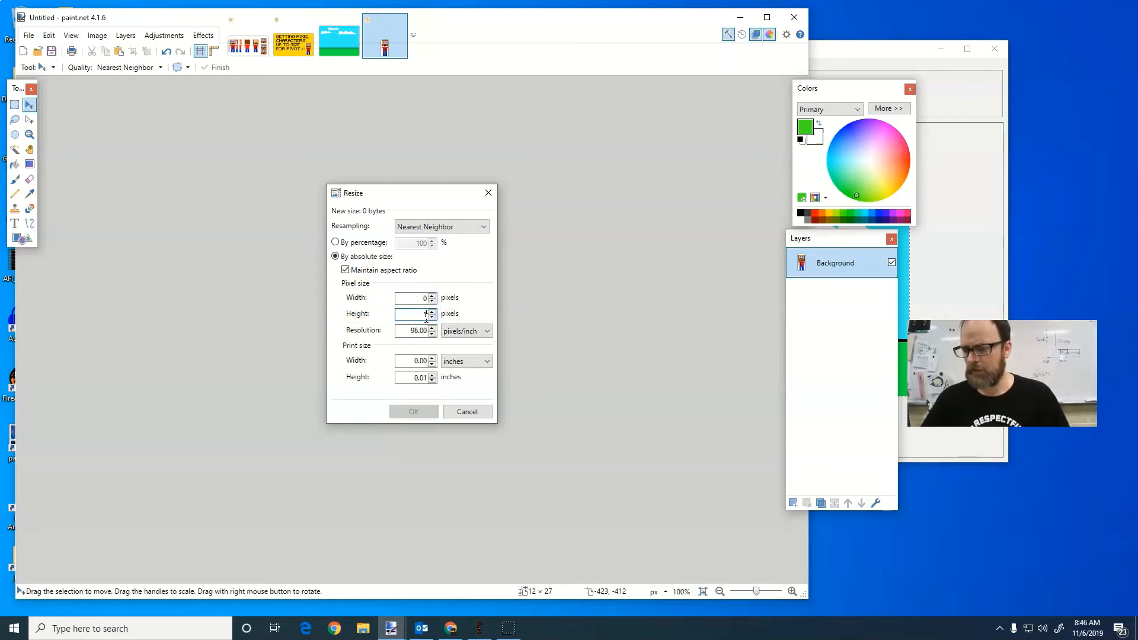
left_click(416, 304)
left_click(413, 422)
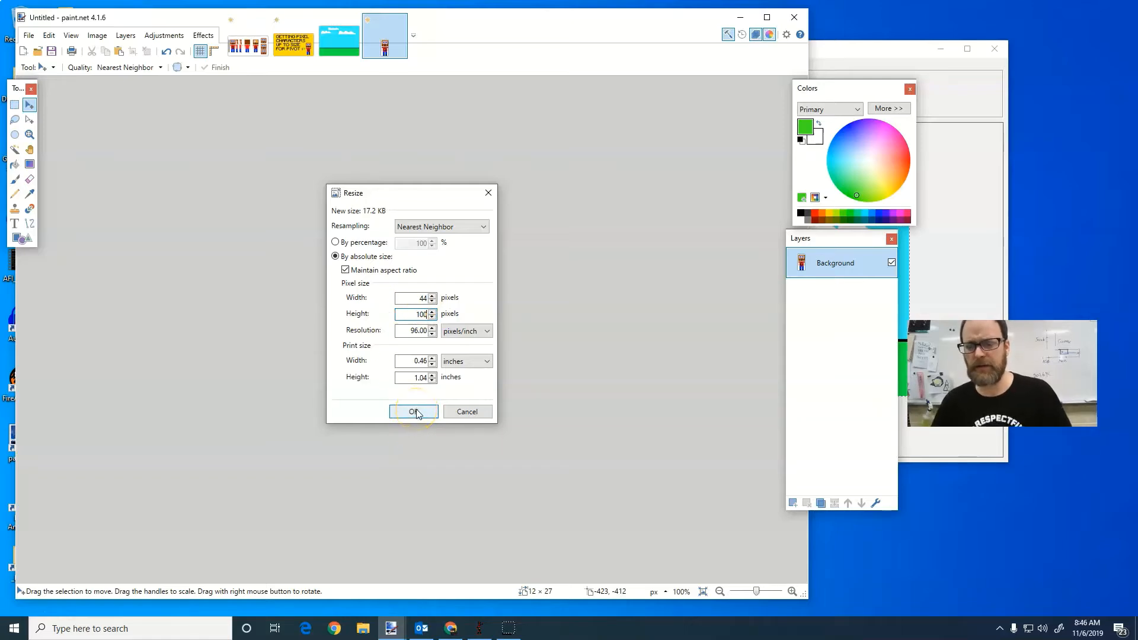
left_click(414, 412)
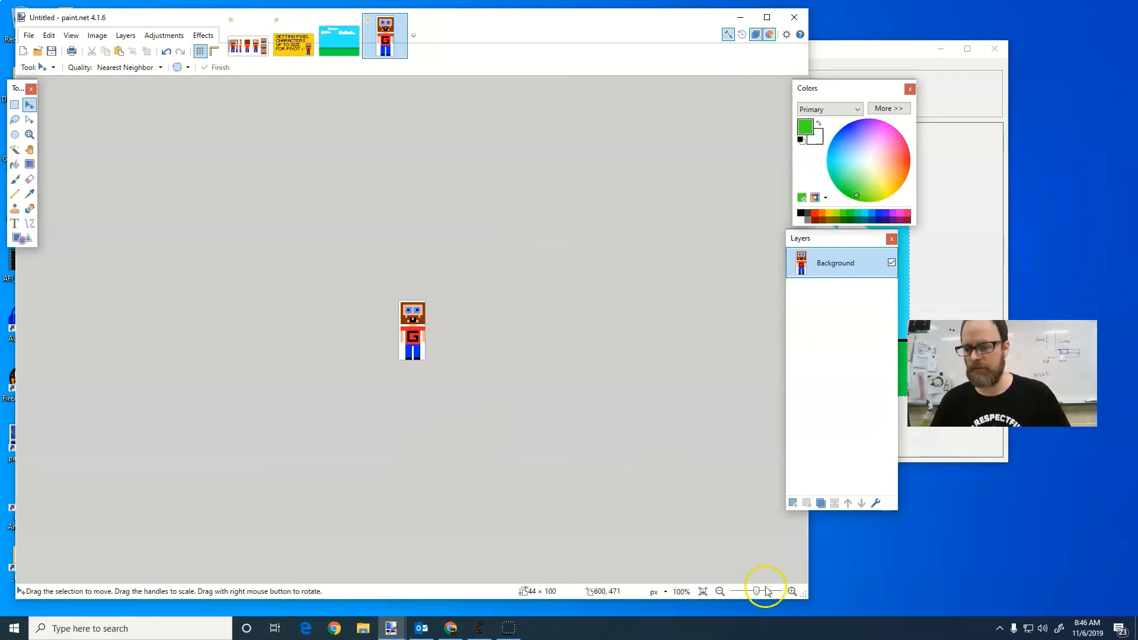
Save the image as PNG "Mr G Character" on the network H: drive in All Classes H Drive > Period 1 Semester 1 > Pixel Game.
left_click_drag(759, 592, 766, 594)
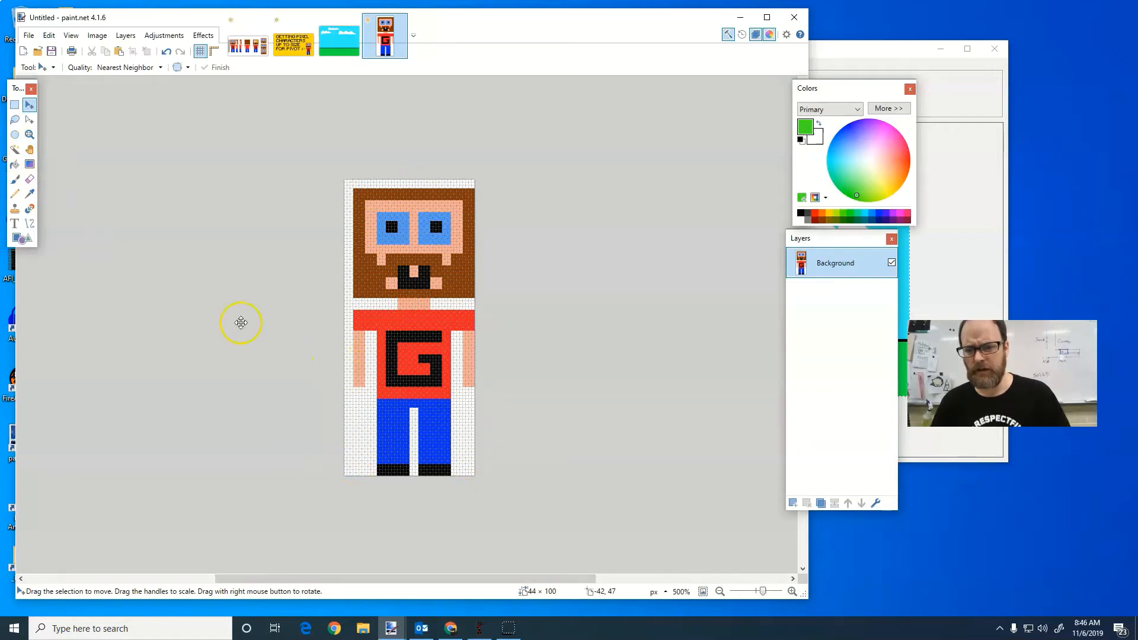
left_click(30, 35)
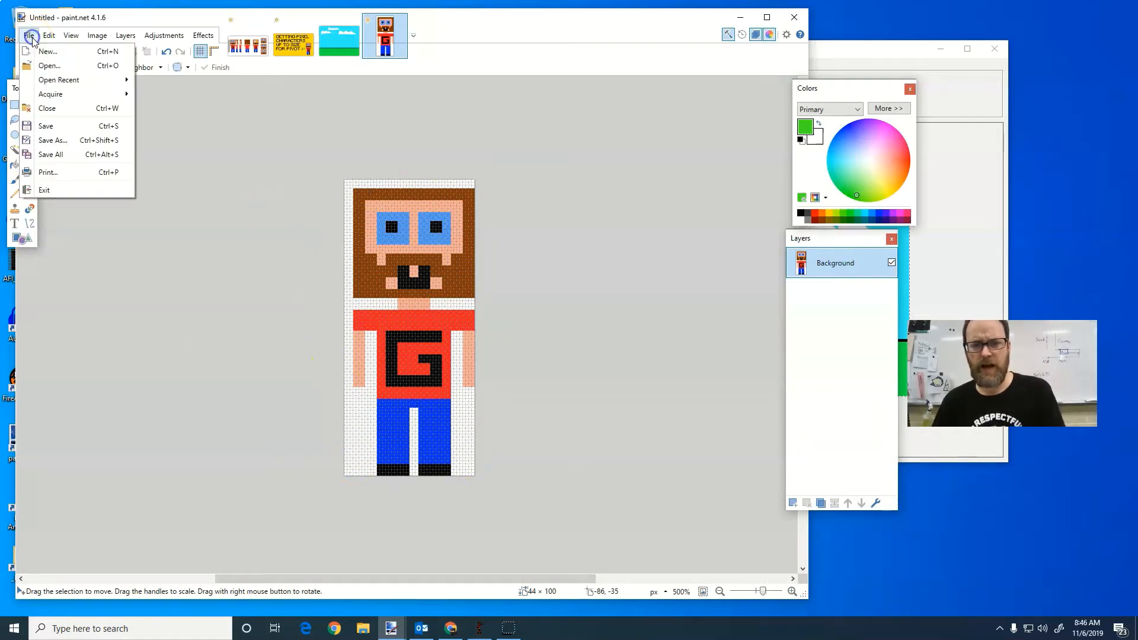
left_click(70, 143)
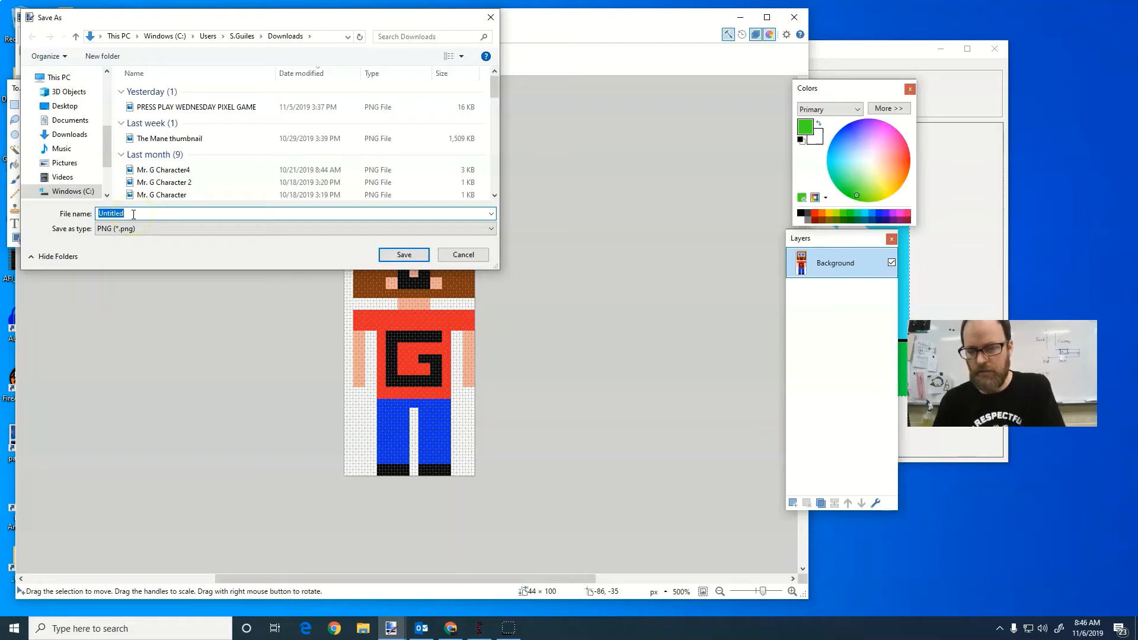
type("Mr G Character")
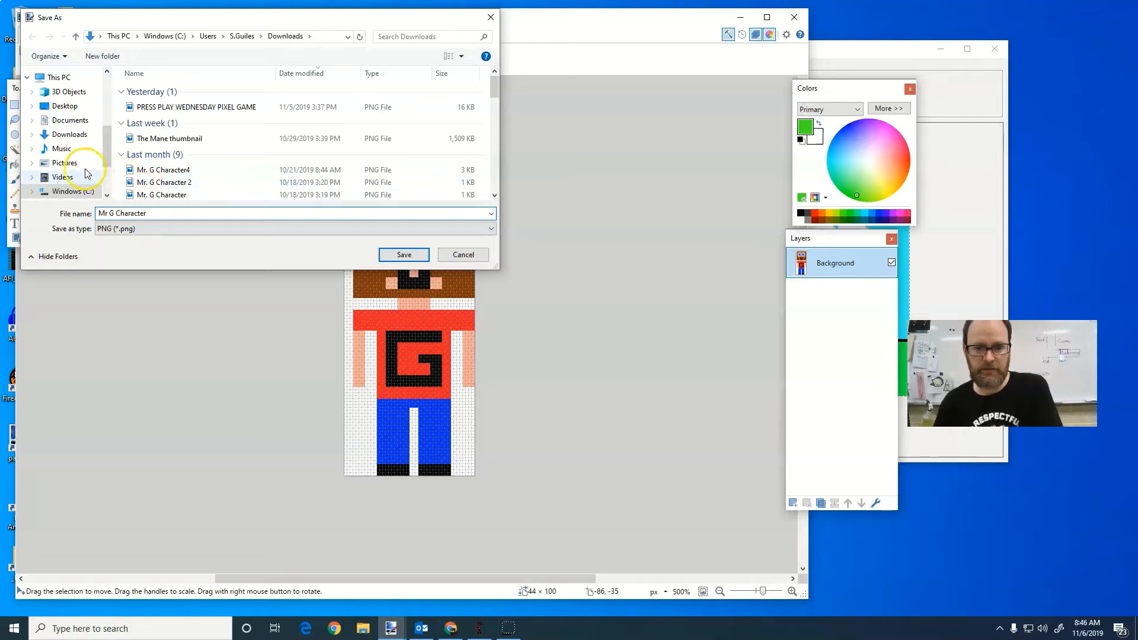
scroll(107, 170, "down", 1)
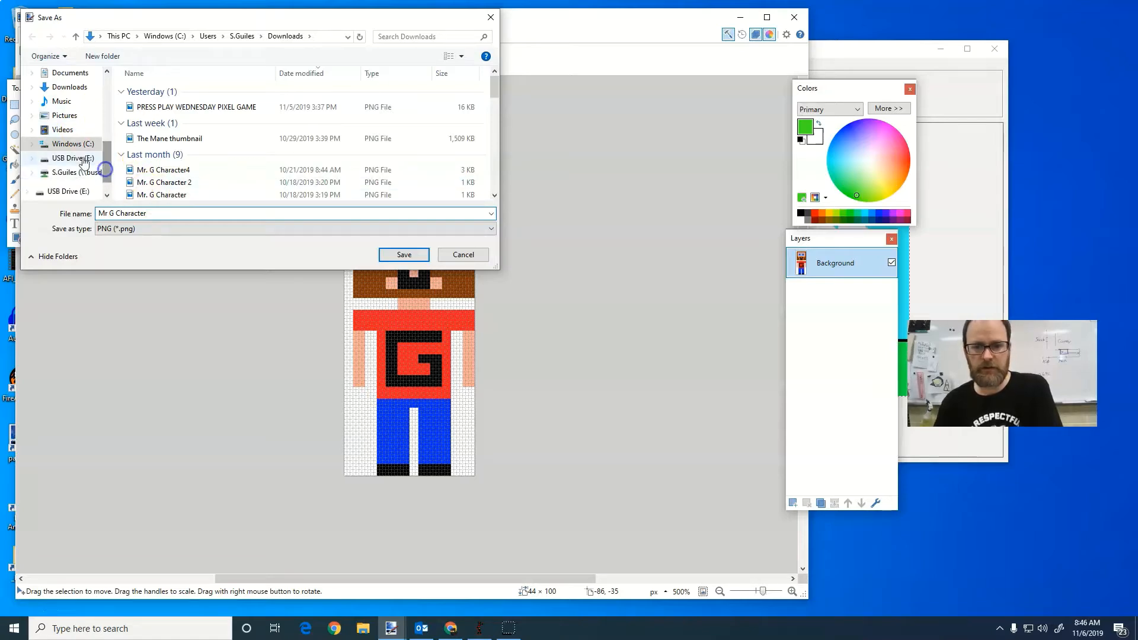
left_click(81, 172)
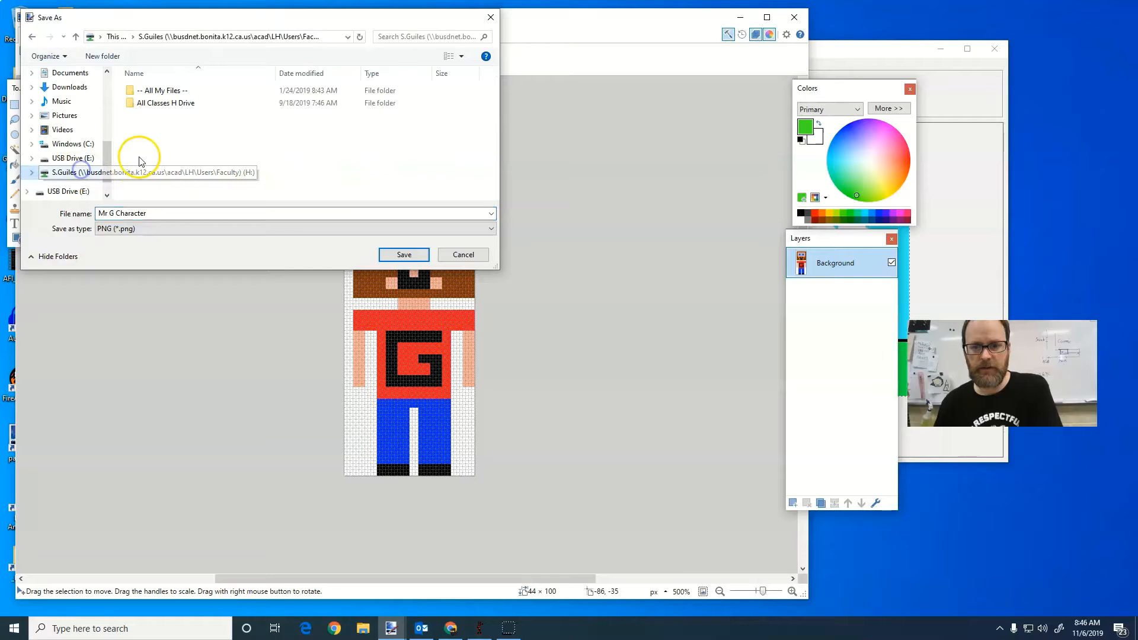
double_click(170, 104)
double_click(170, 91)
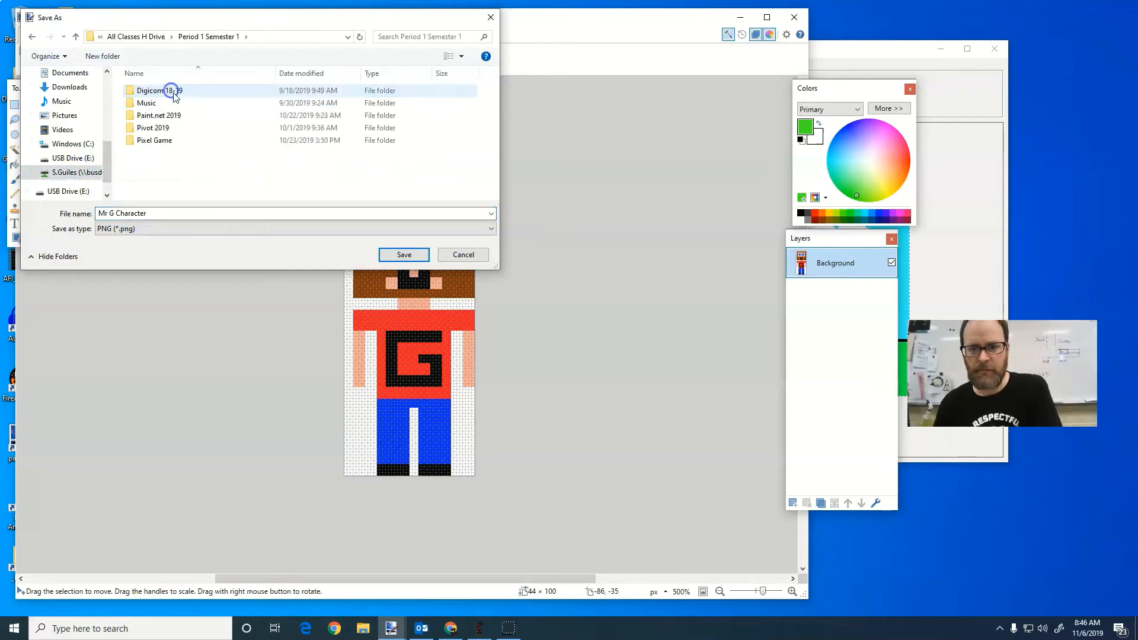
double_click(155, 140)
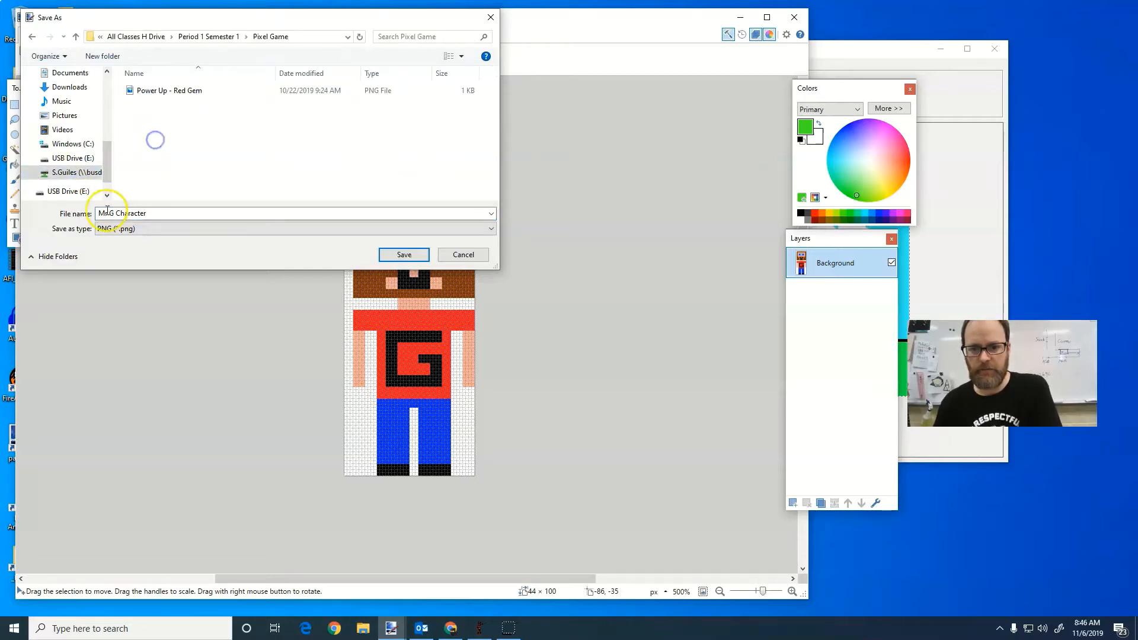
left_click(406, 254)
left_click(298, 253)
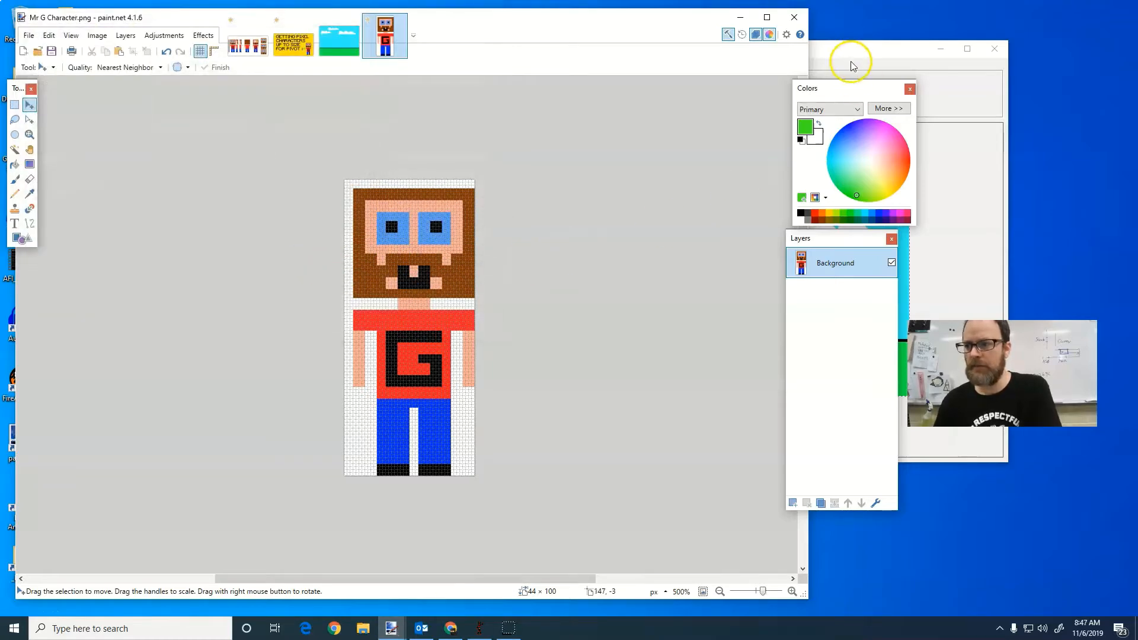
Switch to Pivot Animator and load the Mr G Character sprite image from the Pixel Game folder in Period 1 Semester 1 on the H: drive.
left_click_drag(851, 56, 659, 54)
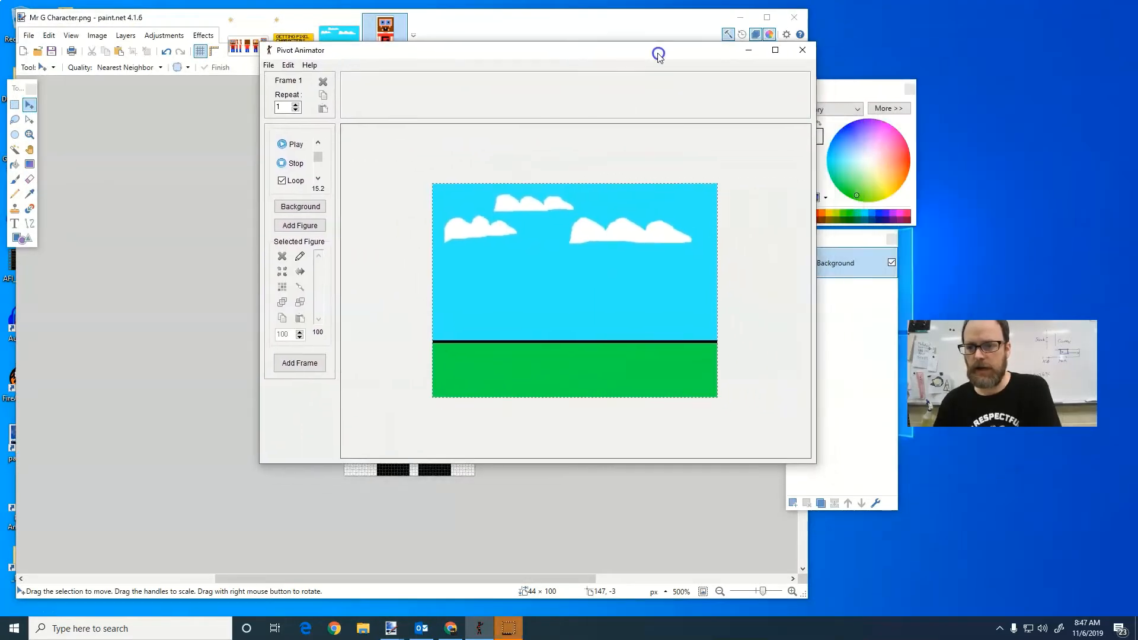
left_click(269, 65)
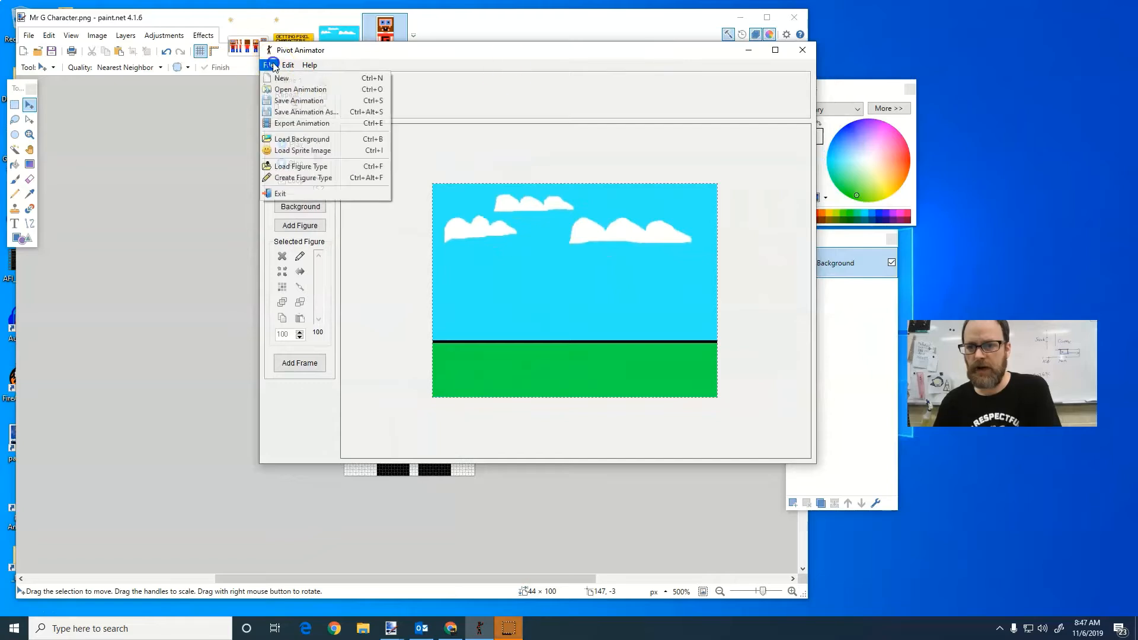
left_click(308, 156)
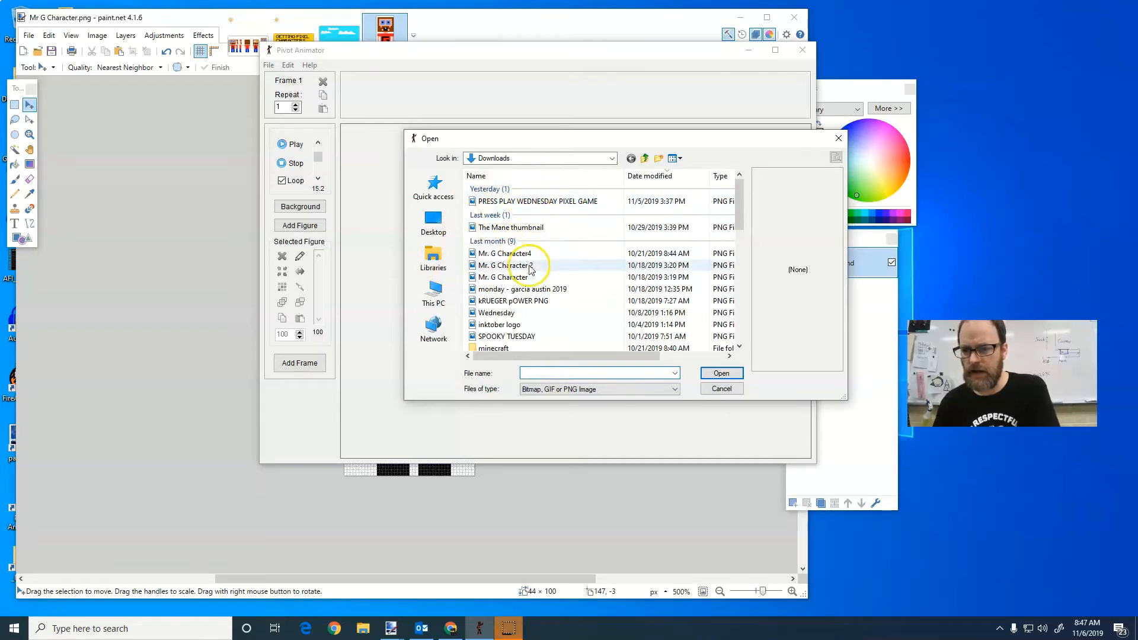
left_click(434, 292)
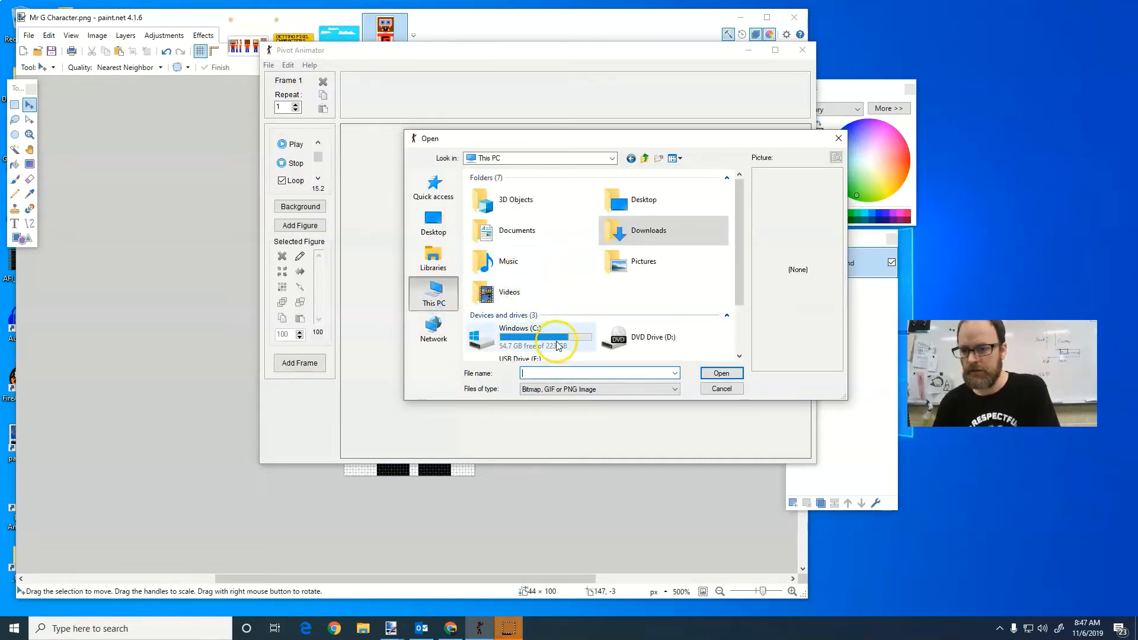
scroll(593, 341, "down", 3)
double_click(621, 350)
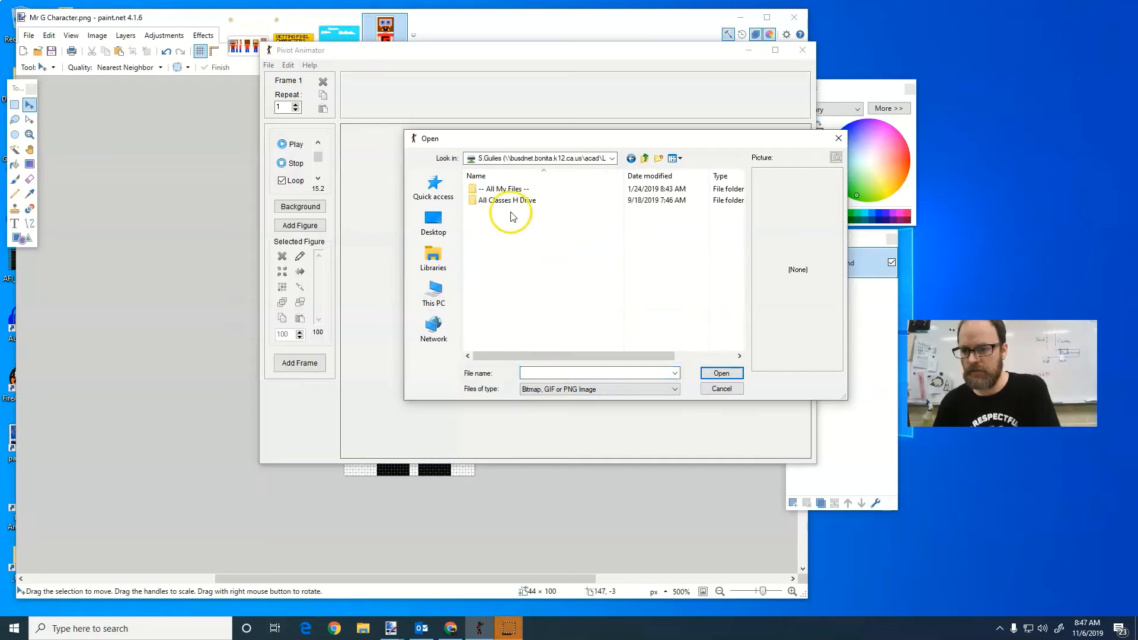
double_click(514, 205)
double_click(504, 191)
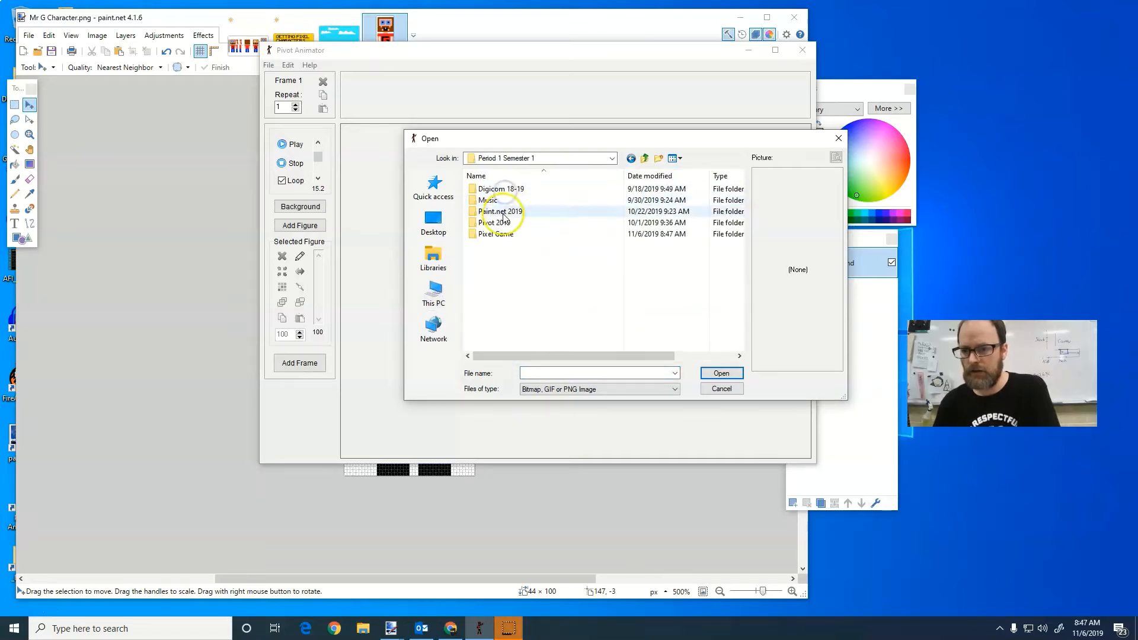
double_click(500, 234)
left_click(504, 189)
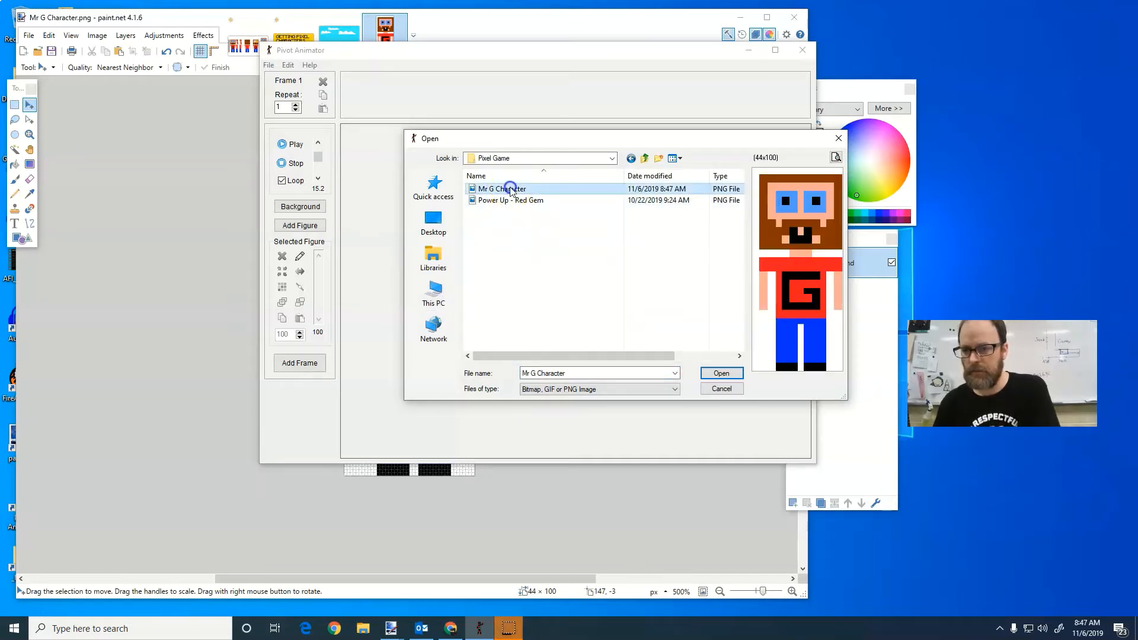
left_click(720, 372)
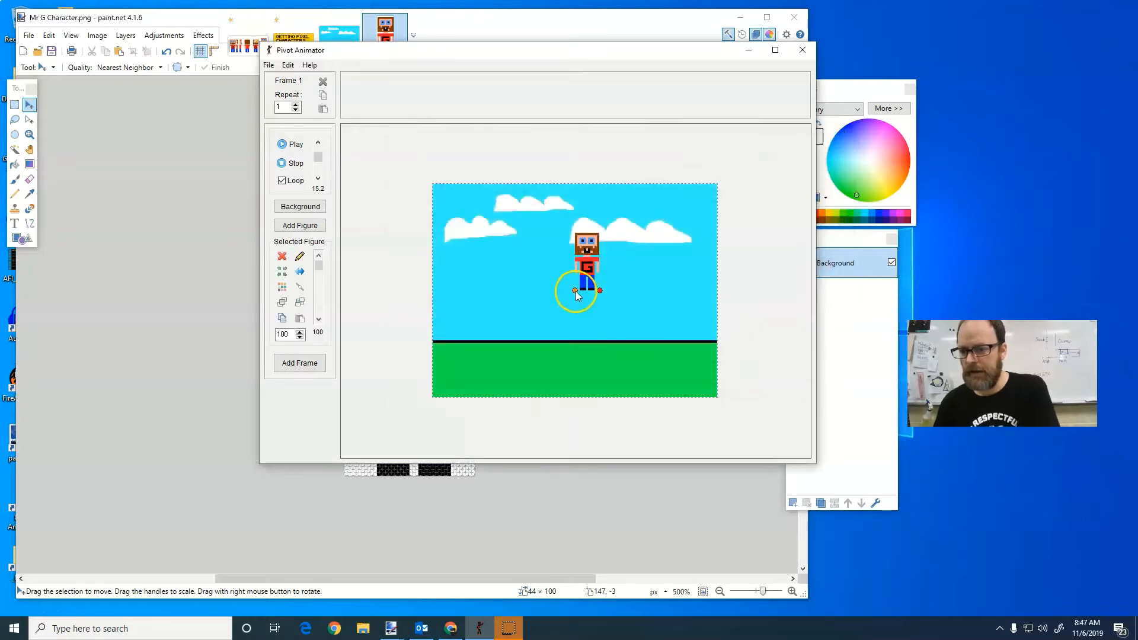
Place the character on the grass at the scene's left and add six frames, moving it further right in each one.
left_click_drag(575, 288, 579, 374)
key("Return")
key("Return")
key("Return")
key("Return")
key("Return")
key("Return")
Play and stop the walking animation, then shift the character slightly up and right in the current frame.
left_click(282, 144)
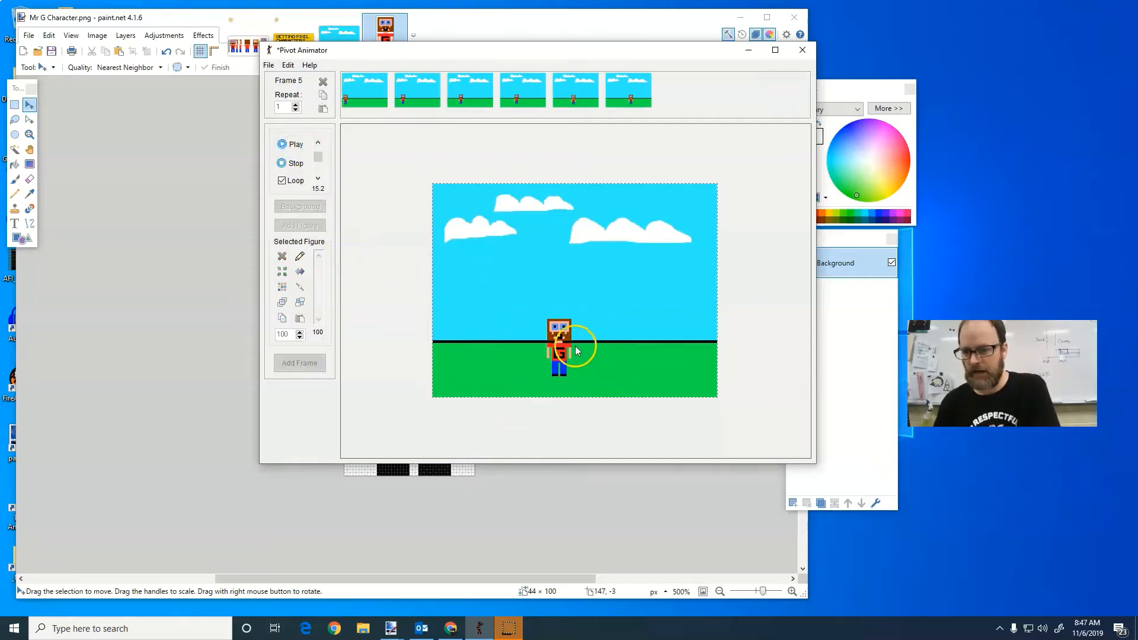
left_click(281, 163)
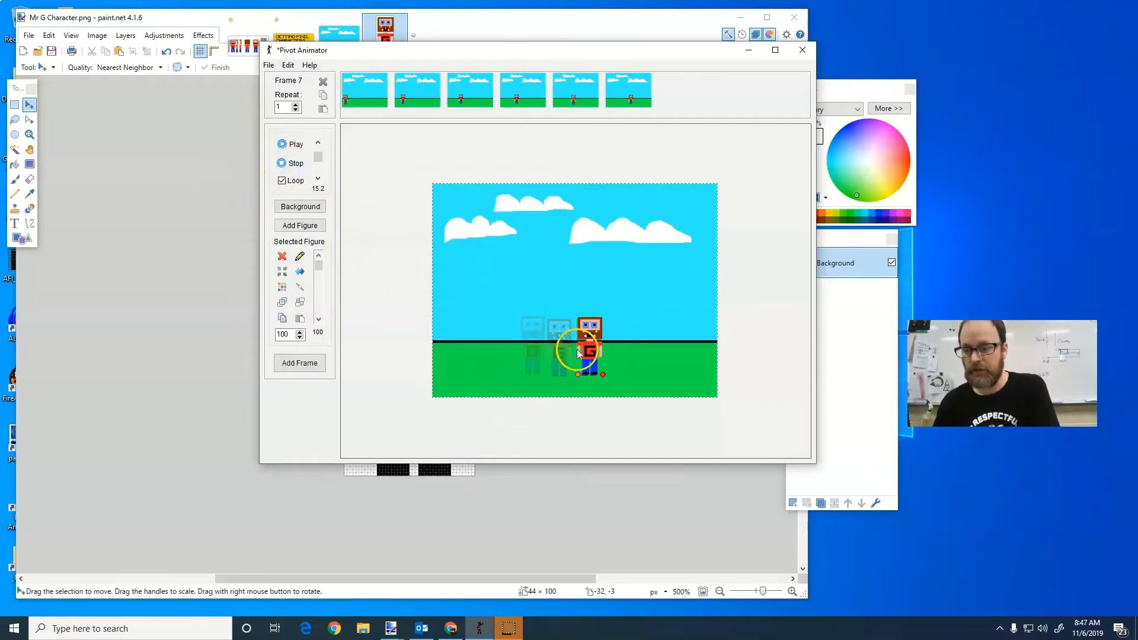
left_click(577, 375)
left_click_drag(578, 375, 582, 372)
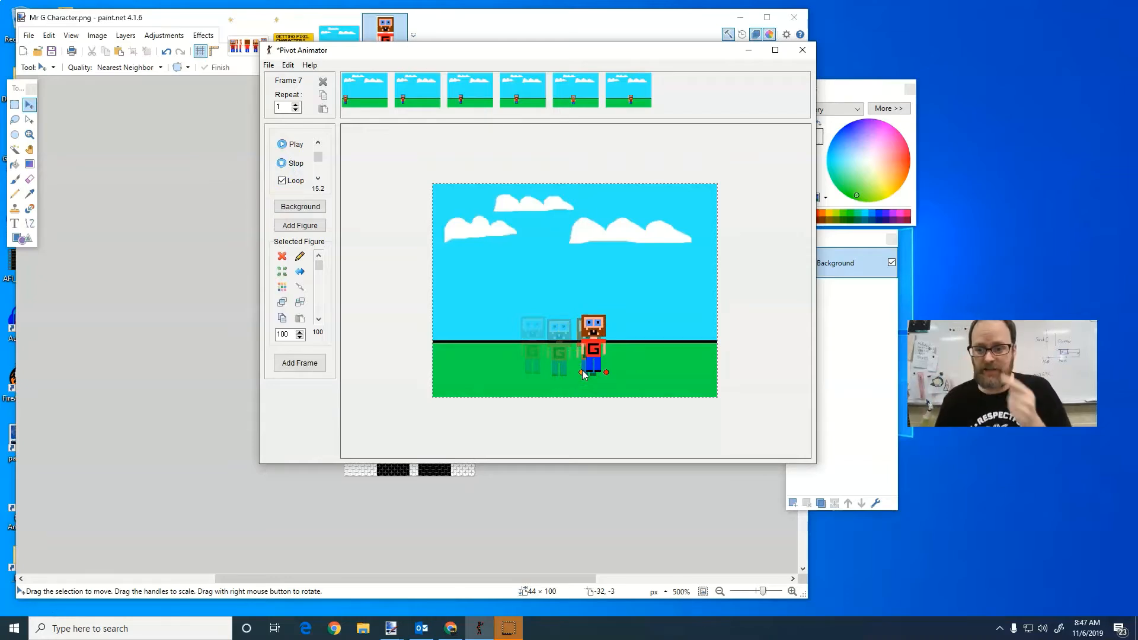
Switch to paint.net, open the Custom Character image, pick its white background colour and fill the yellow eye of the front-facing figure beside the heads with it.
left_click(473, 37)
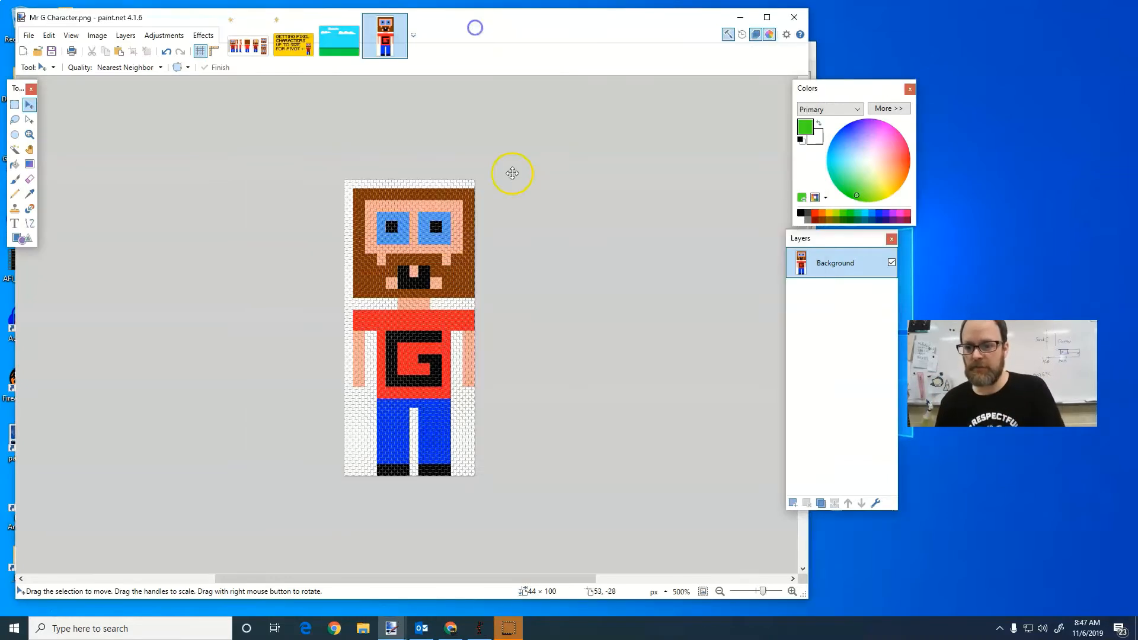
left_click(247, 34)
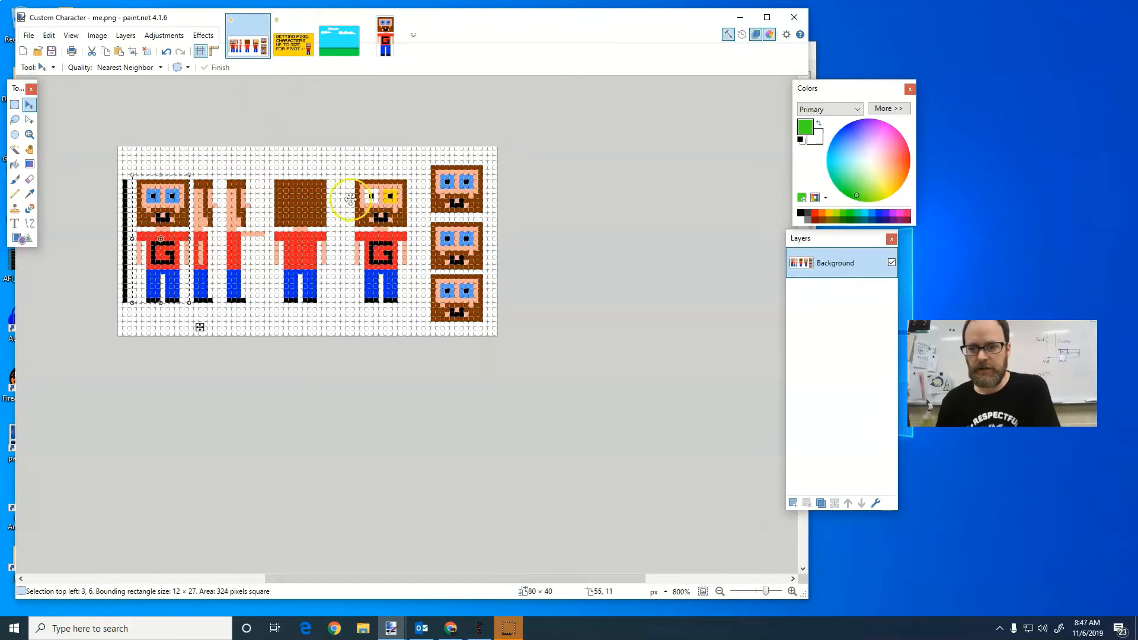
left_click(15, 105)
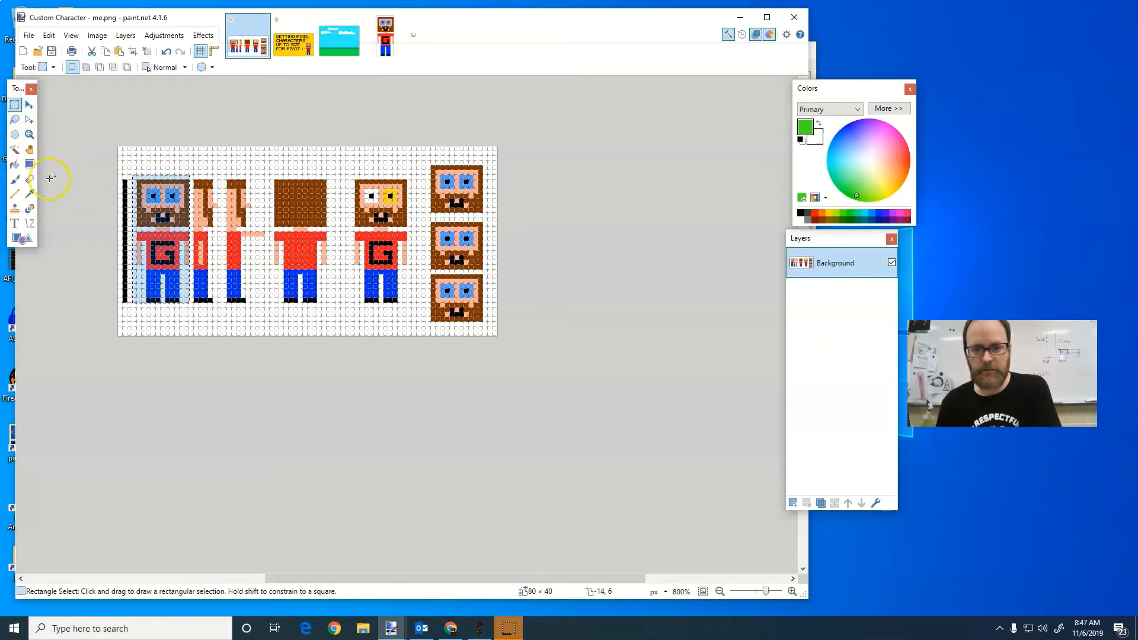
left_click(15, 164)
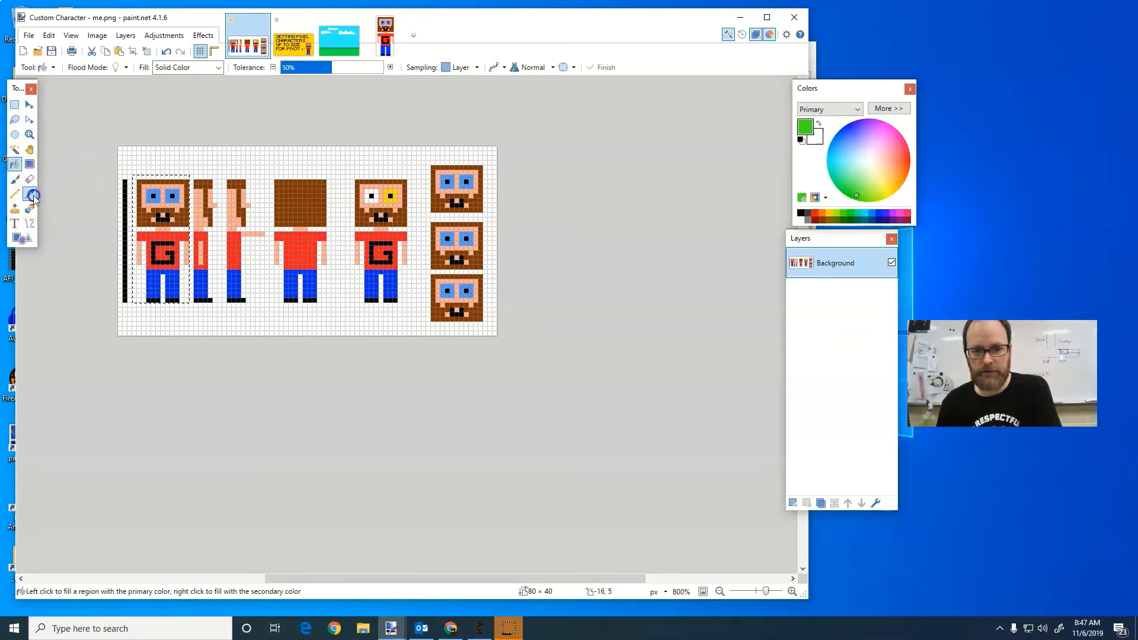
left_click(30, 193)
left_click(343, 167)
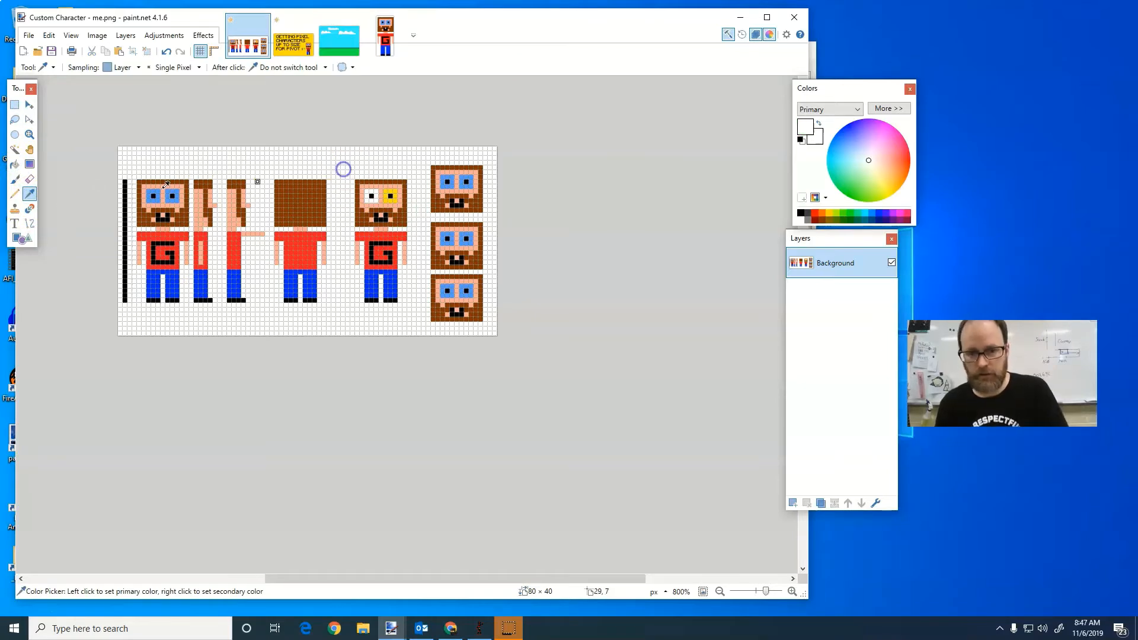
left_click(22, 168)
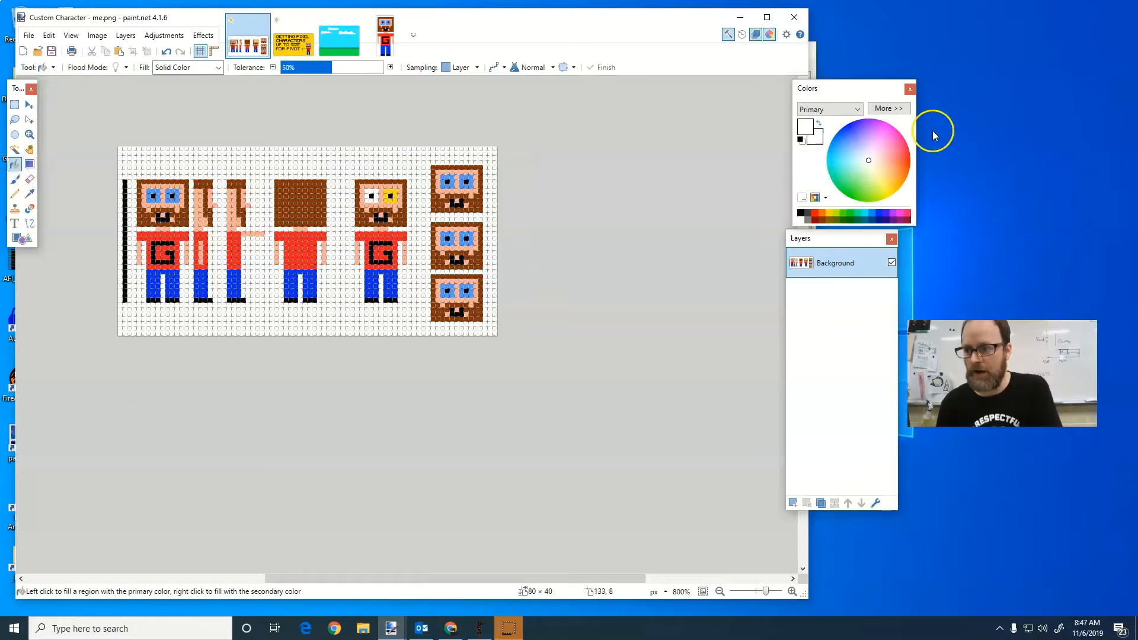
left_click(395, 192)
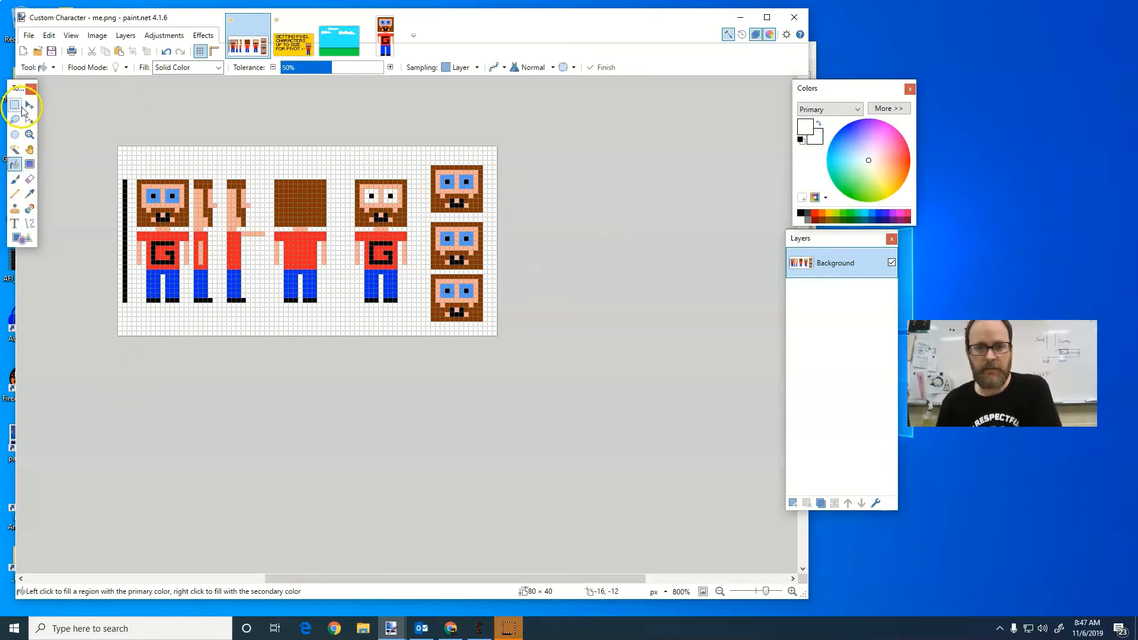
Copy the white-eyed figure with a rectangular selection of 15 × 30 pixels and paste it into a new image of that size.
left_click(14, 105)
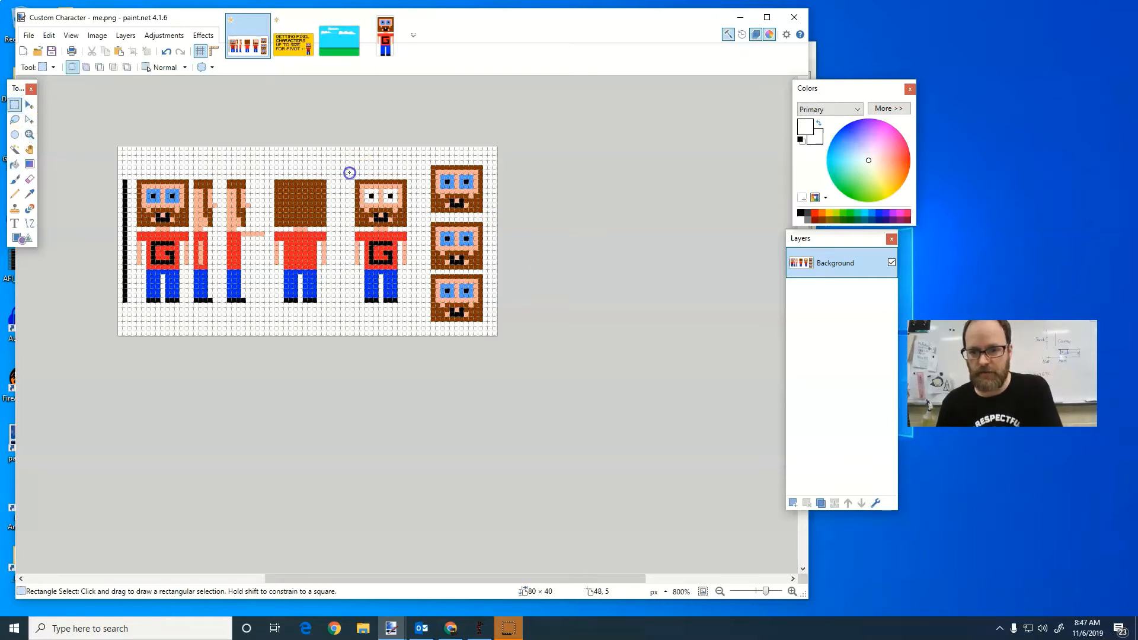
left_click_drag(349, 173, 415, 309)
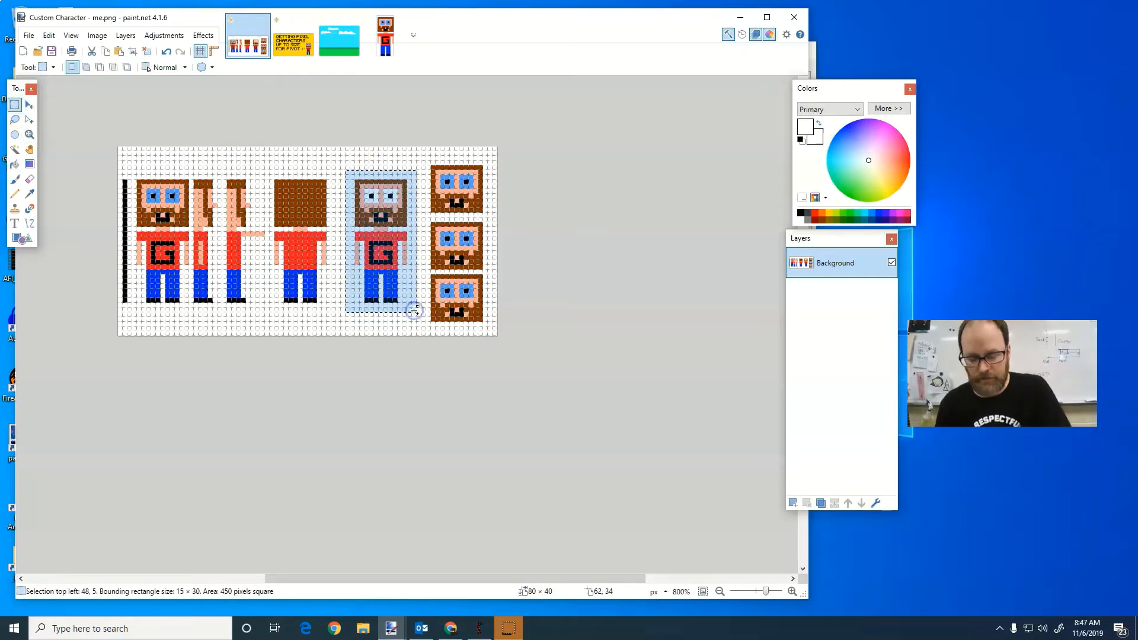
left_click(29, 35)
left_click(53, 51)
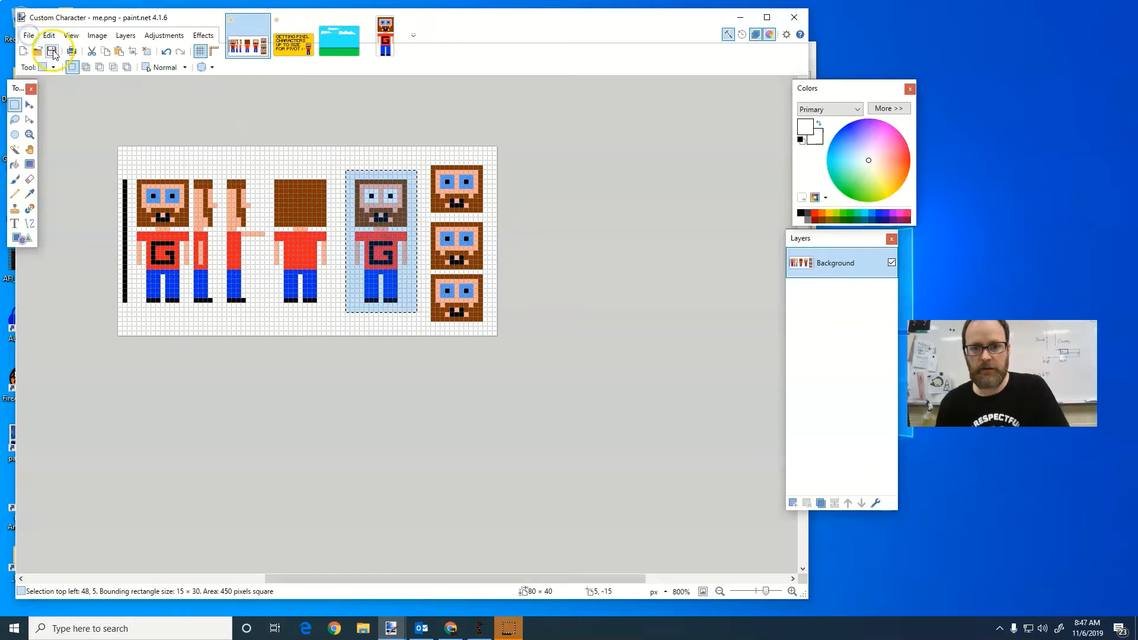
left_click(29, 35)
left_click(49, 52)
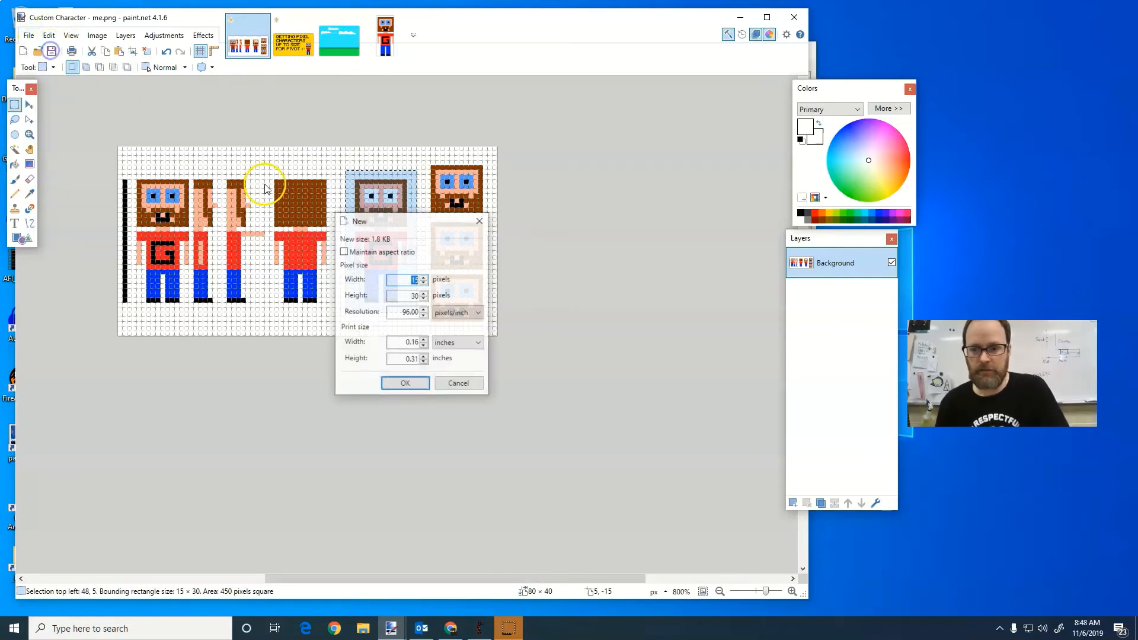
left_click(406, 384)
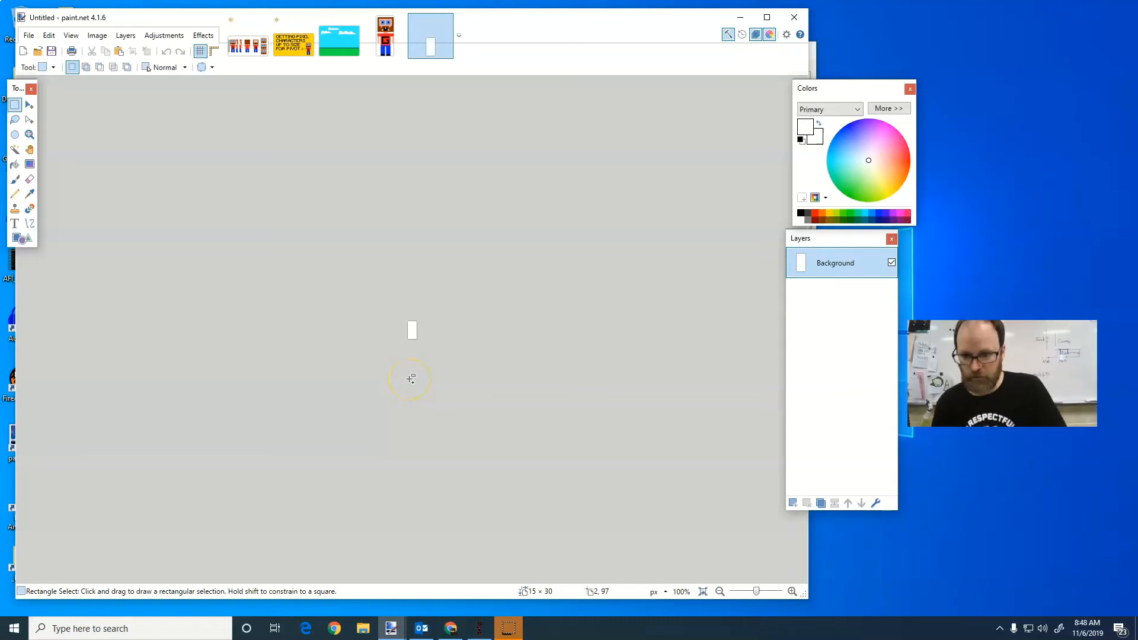
key("ctrl+v")
left_click(429, 363)
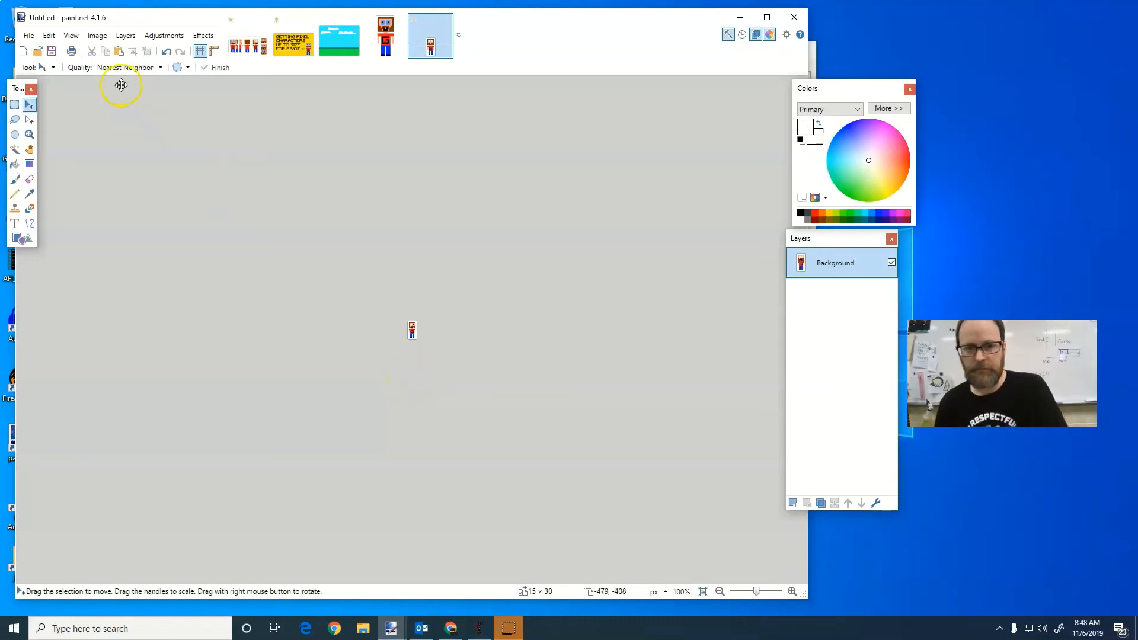
Resize the new image to a height of 100 pixels with Nearest Neighbor resampling, keeping the aspect ratio.
left_click(96, 35)
left_click(117, 66)
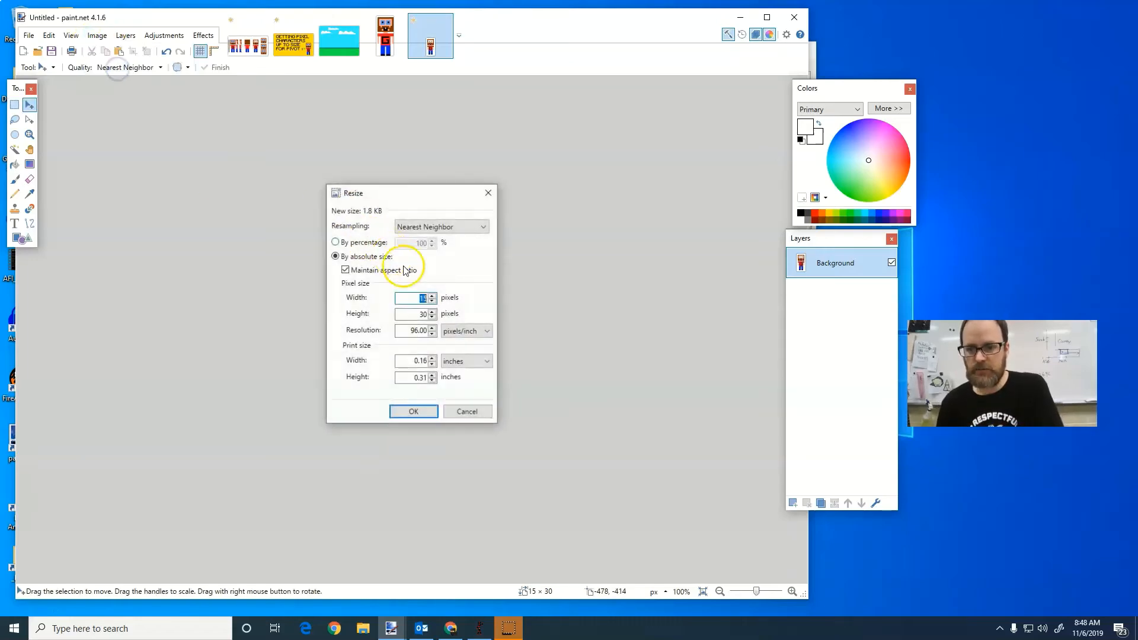
key("Tab")
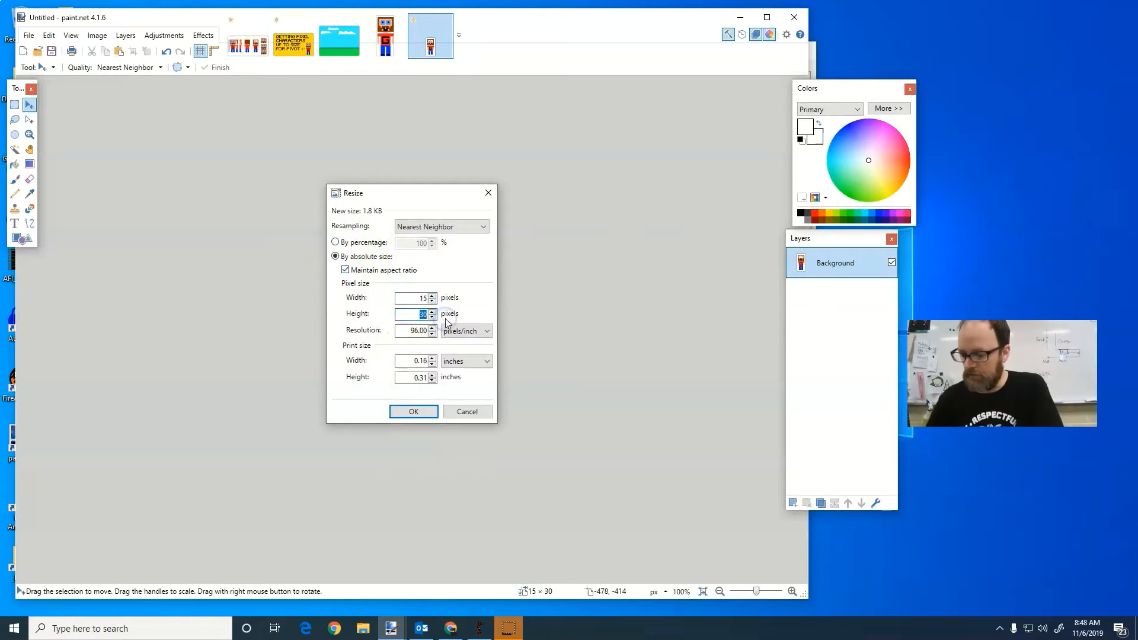
type("100")
left_click(413, 403)
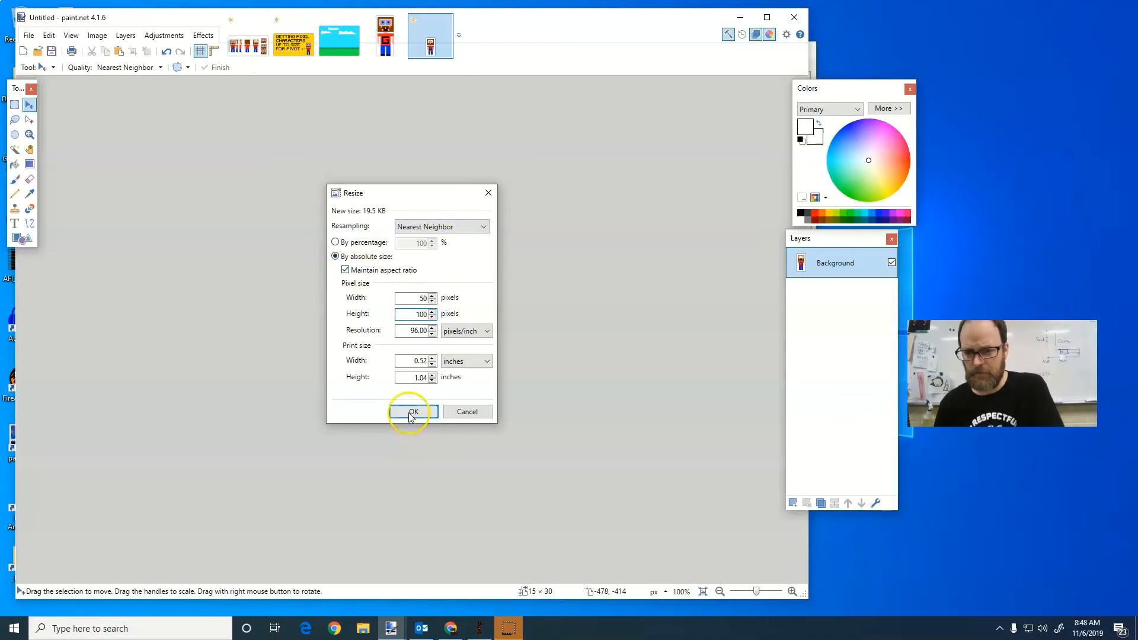
left_click(412, 413)
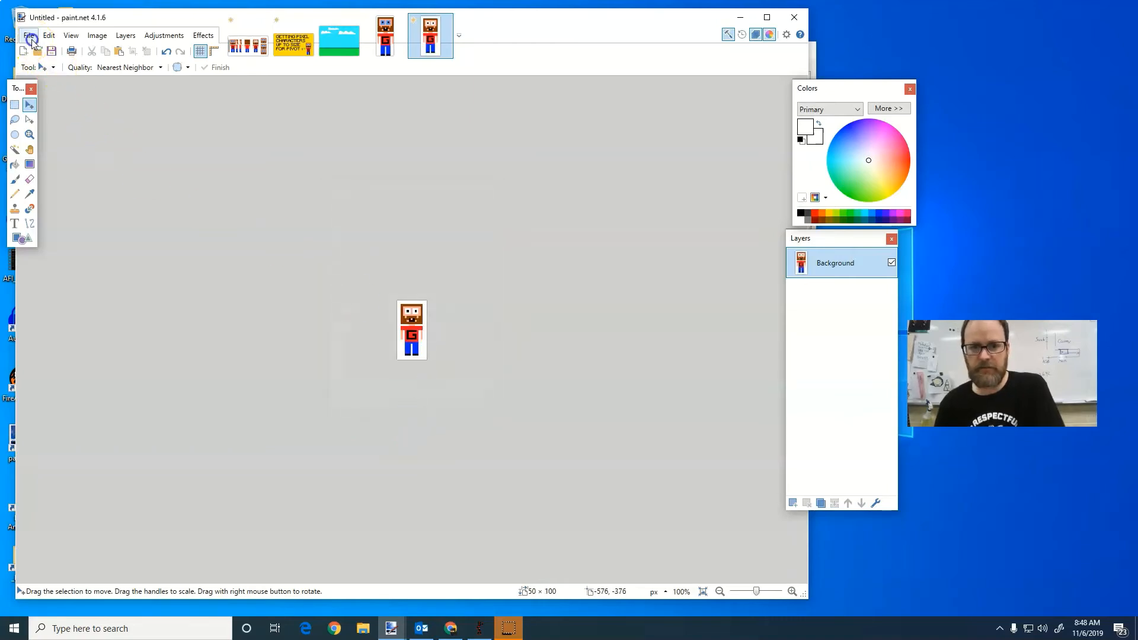
Save the resized image as PNG "Mr G White Eyes" in the Pixel Game folder.
left_click(28, 35)
left_click(89, 140)
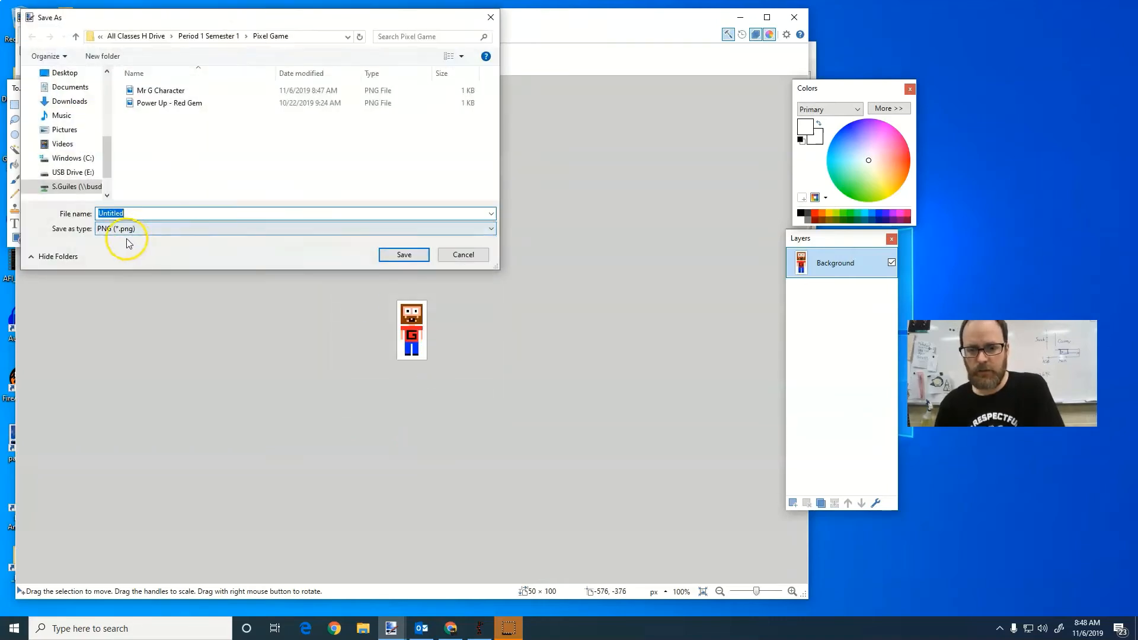
left_click(145, 229)
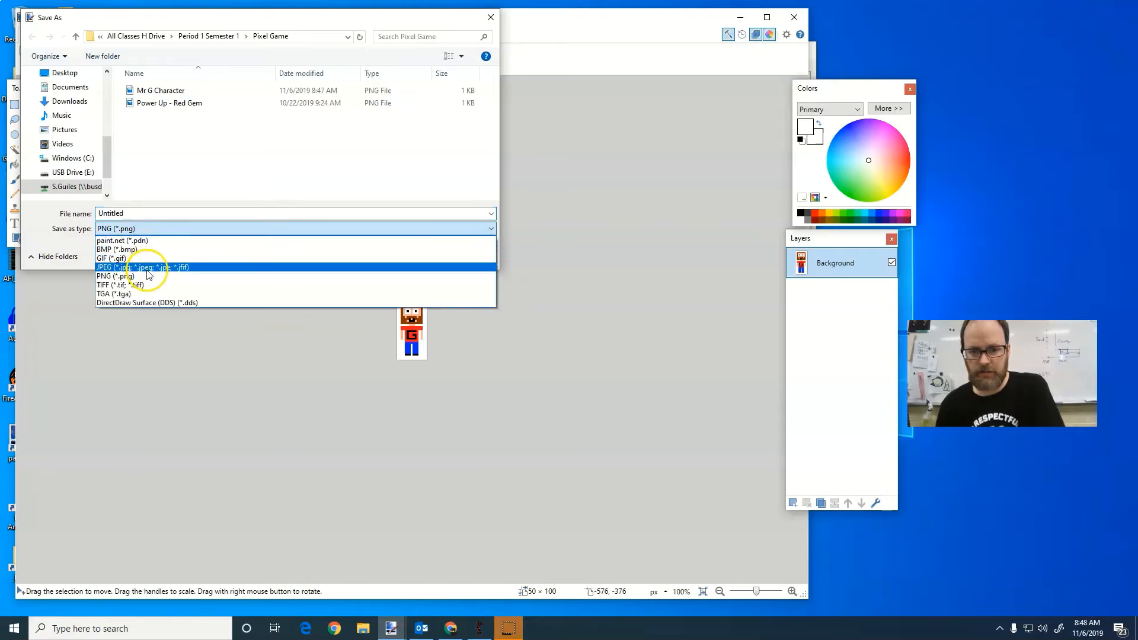
left_click(146, 274)
double_click(141, 213)
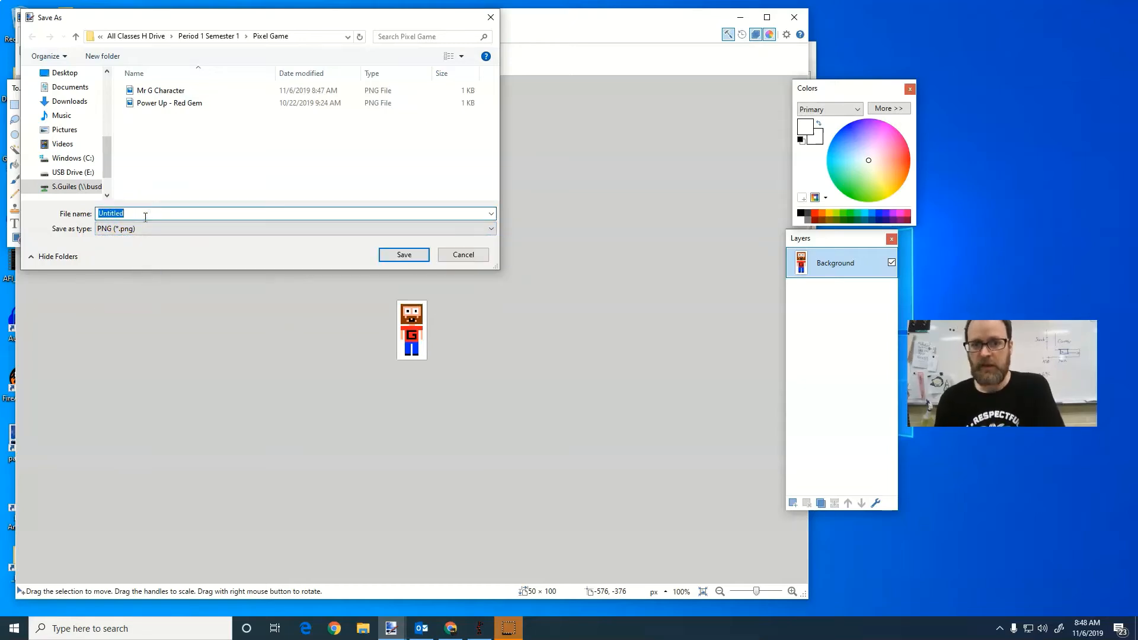
type("Mr")
key("BackSpace")
key("BackSpace")
key("BackSpace")
key("BackSpace")
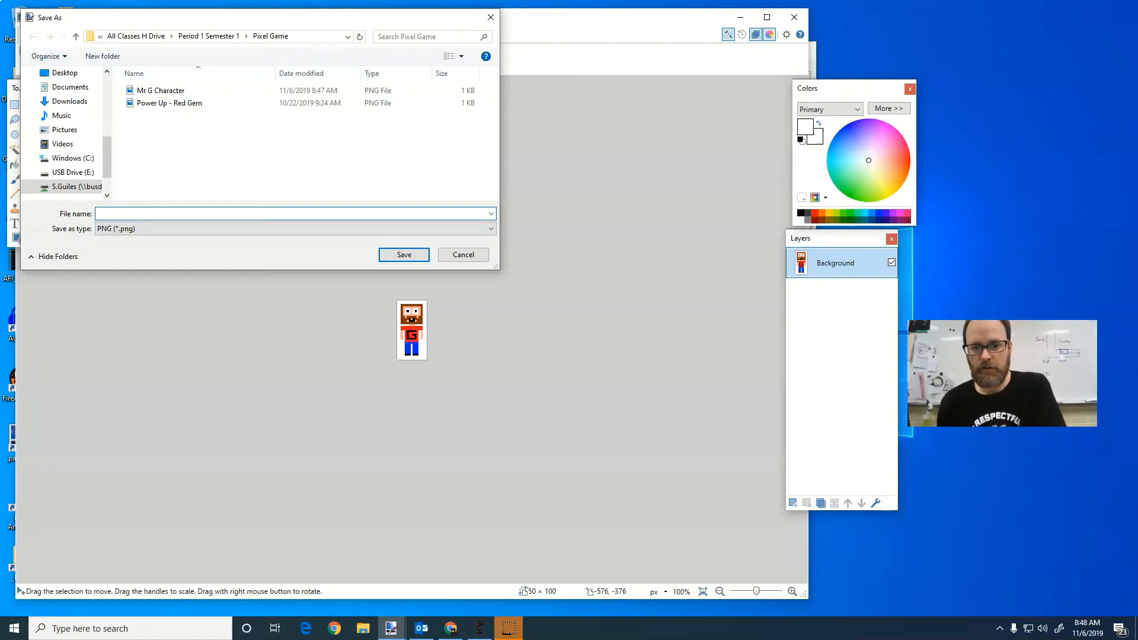
left_click(403, 254)
left_click(294, 256)
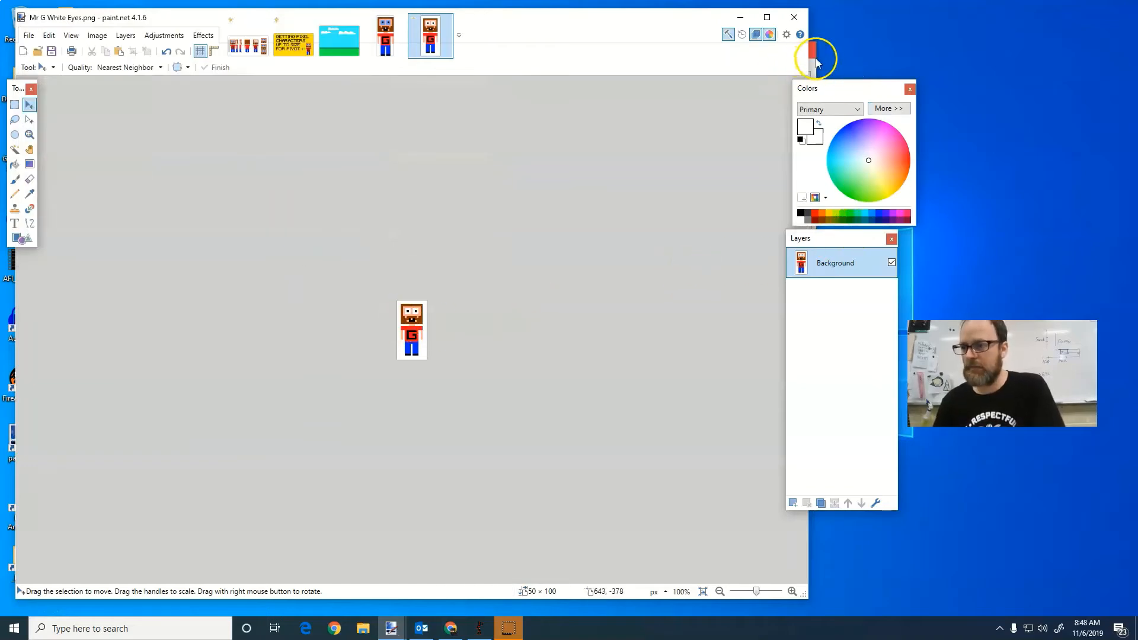
Switch to Pivot Animator, load the Mr G White Eyes sprite image and place it on the horizon line, left of the first character.
left_click(813, 55)
left_click(629, 355)
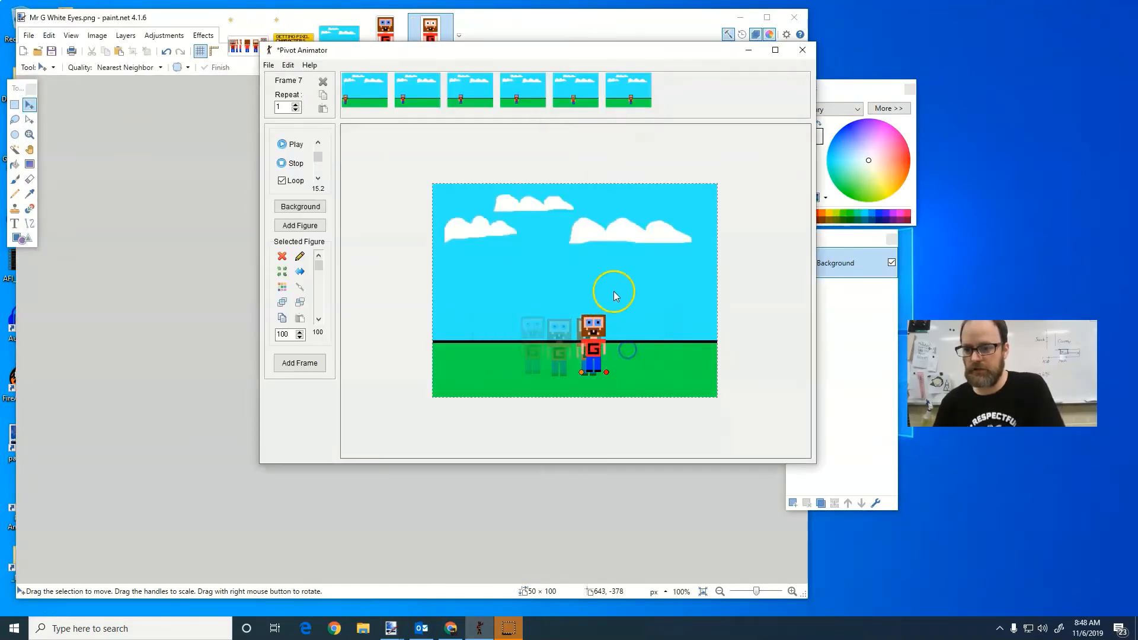
left_click(268, 65)
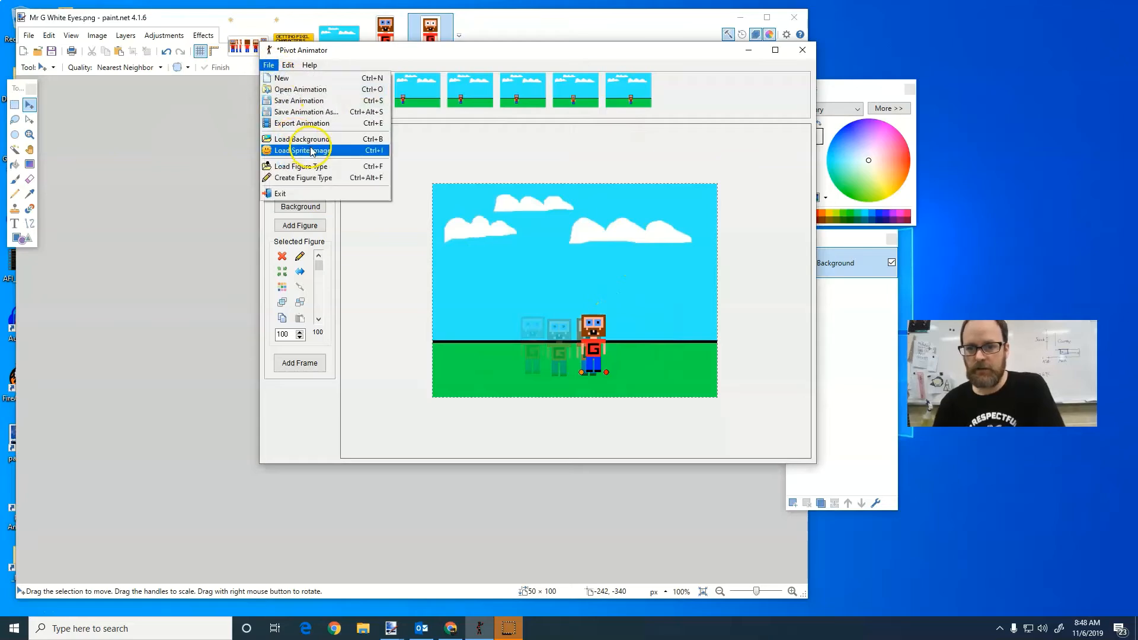
left_click(300, 147)
left_click(505, 200)
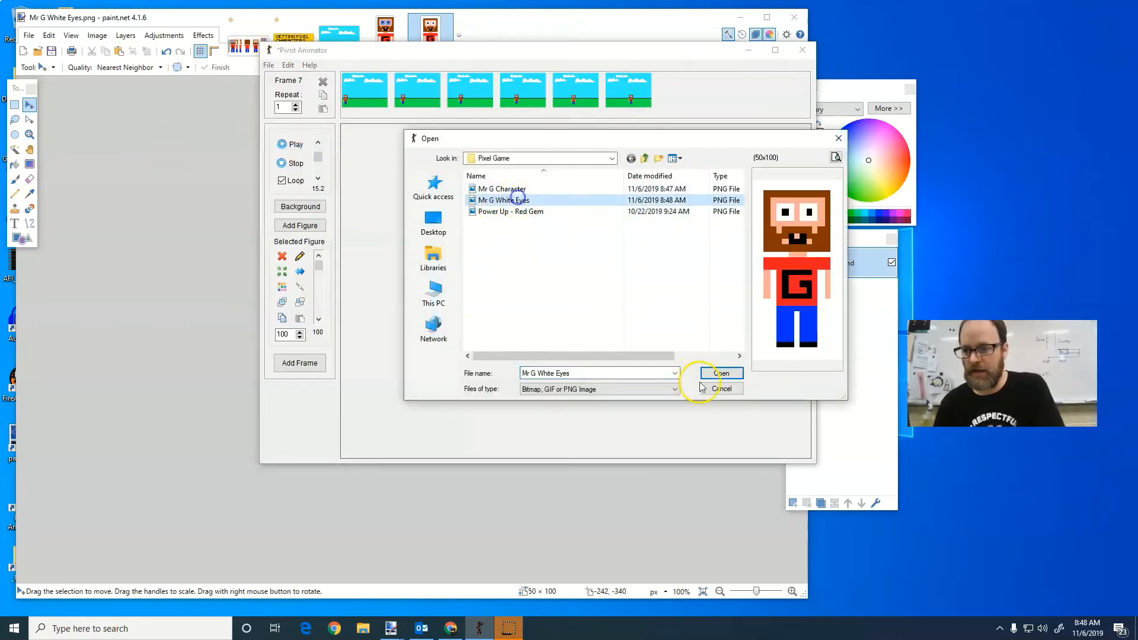
left_click(720, 374)
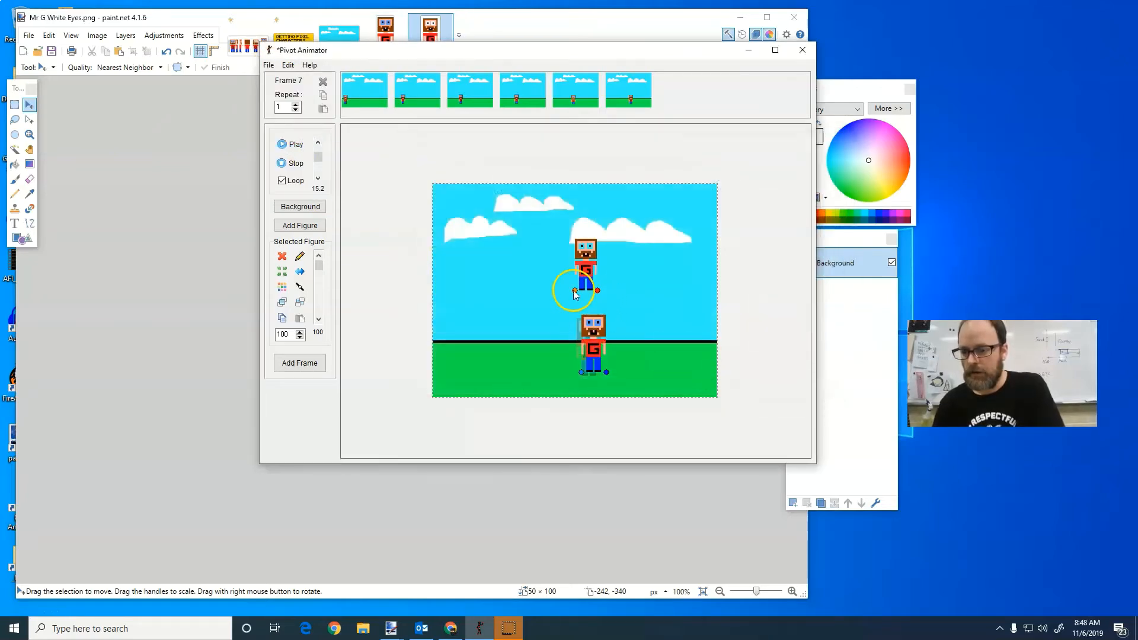
left_click_drag(571, 287, 491, 343)
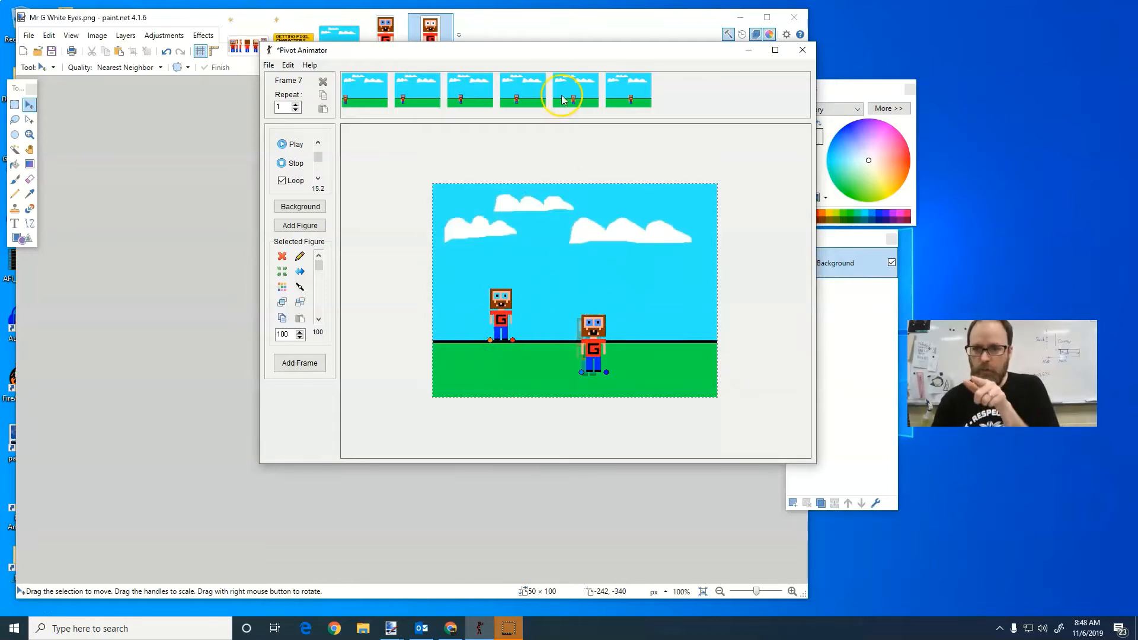
Switch to paint.net and fill the white background around the white-eyed character with green, using the Paint Bucket with antialiasing disabled.
left_click(545, 23)
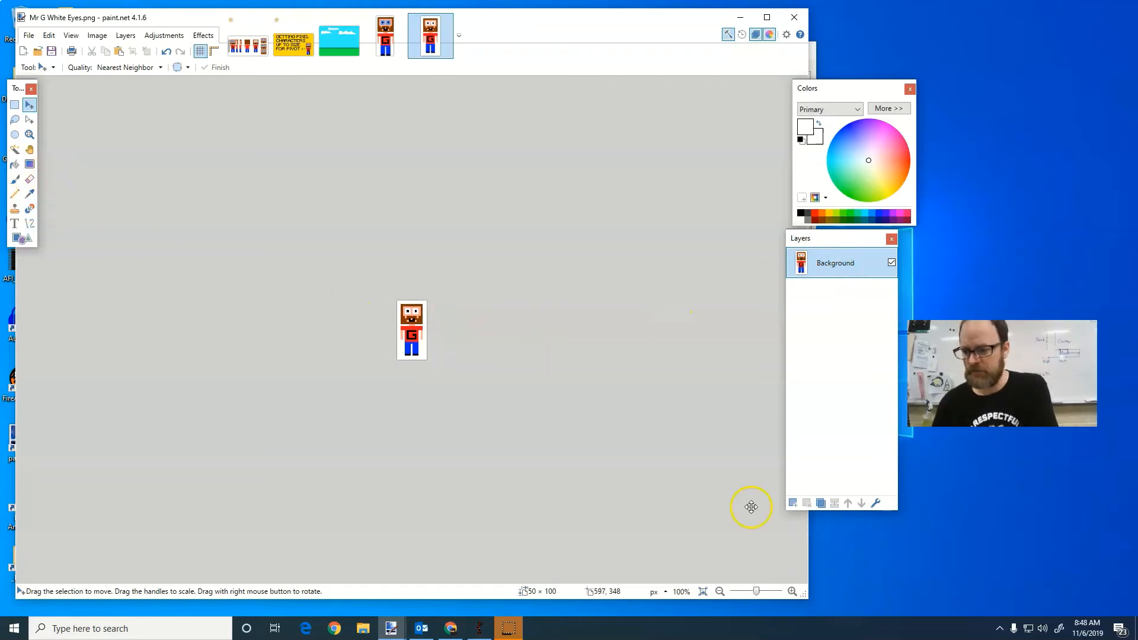
left_click(791, 591)
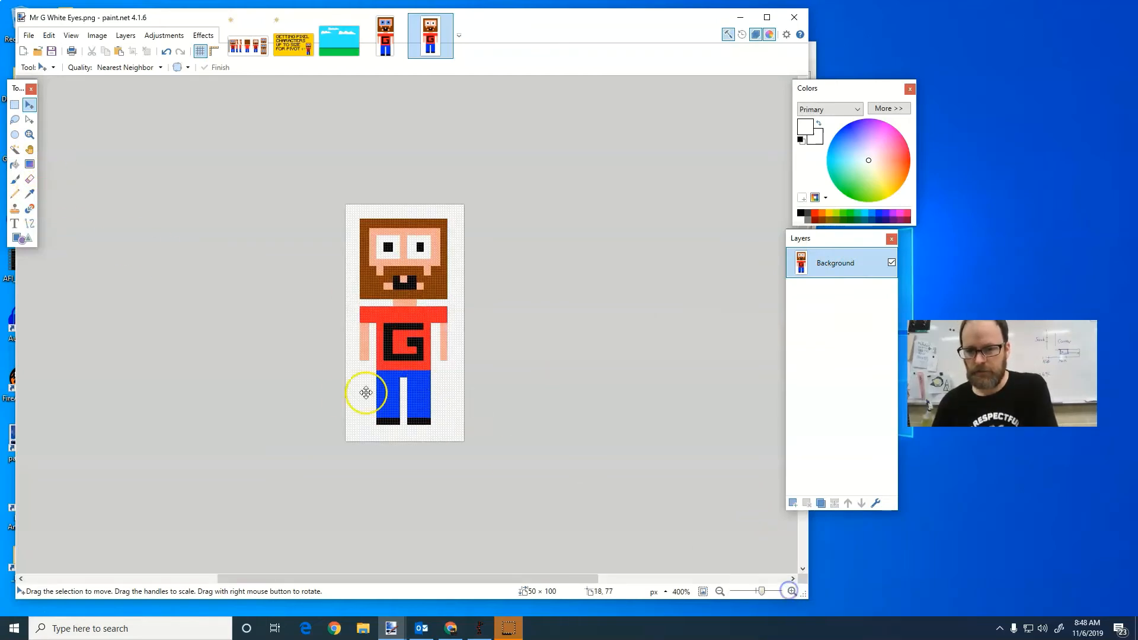
left_click(15, 164)
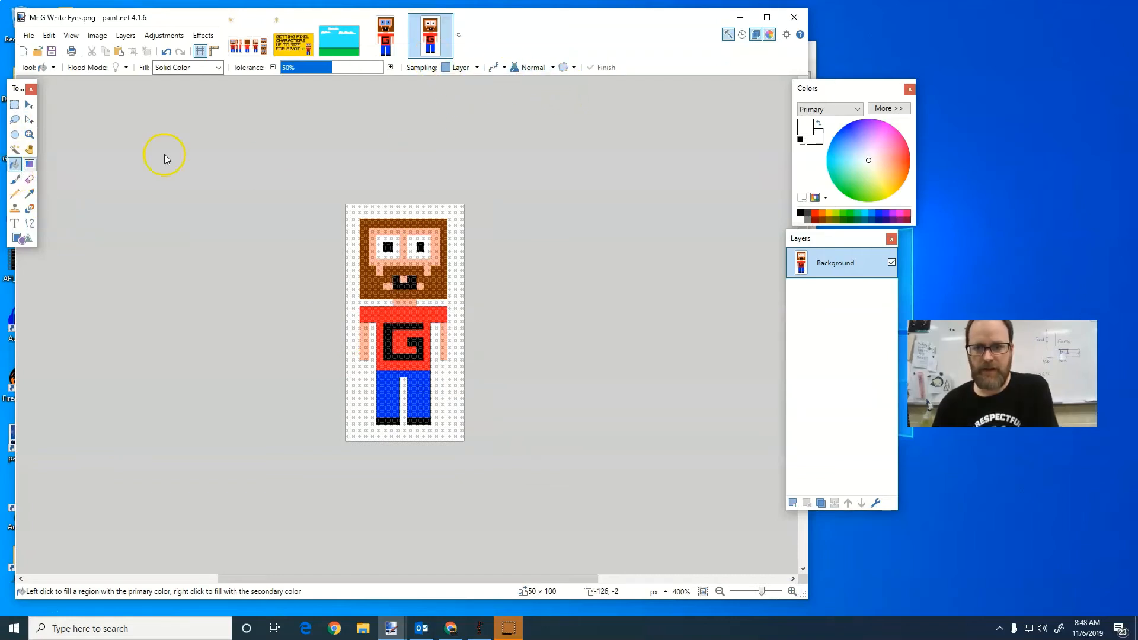
left_click(503, 67)
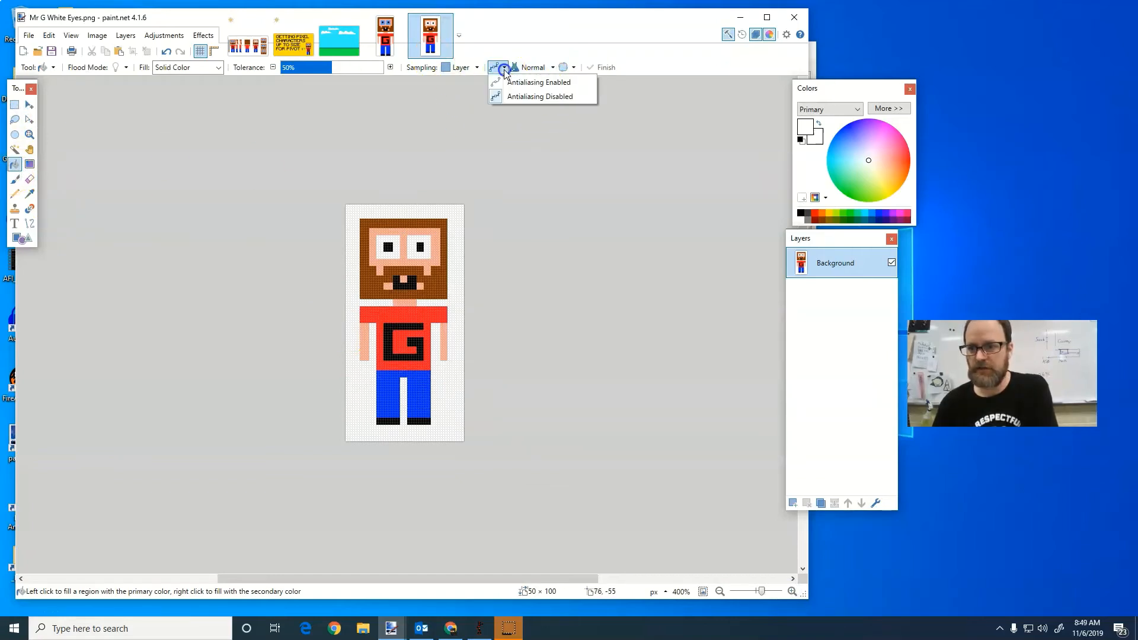
left_click(544, 99)
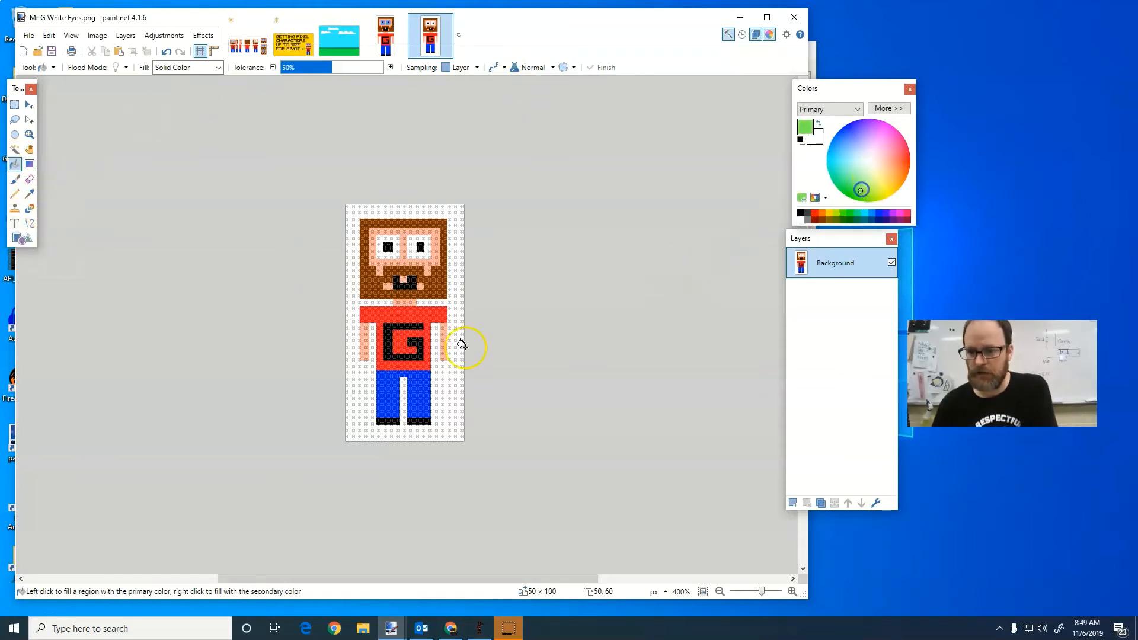
left_click(356, 390)
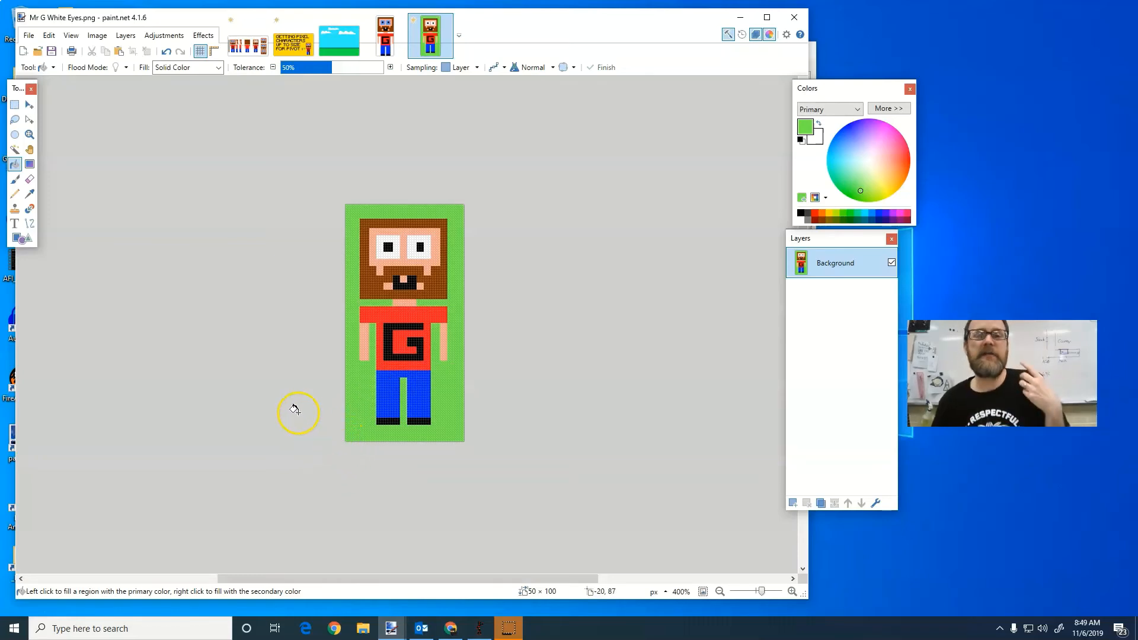
left_click(28, 35)
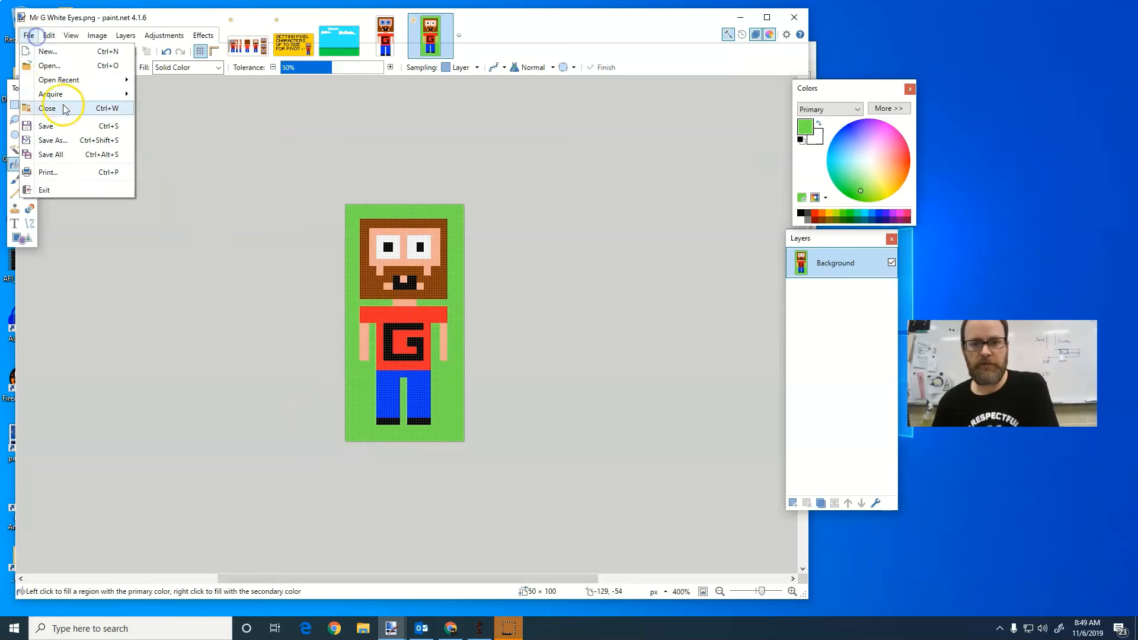
left_click(78, 155)
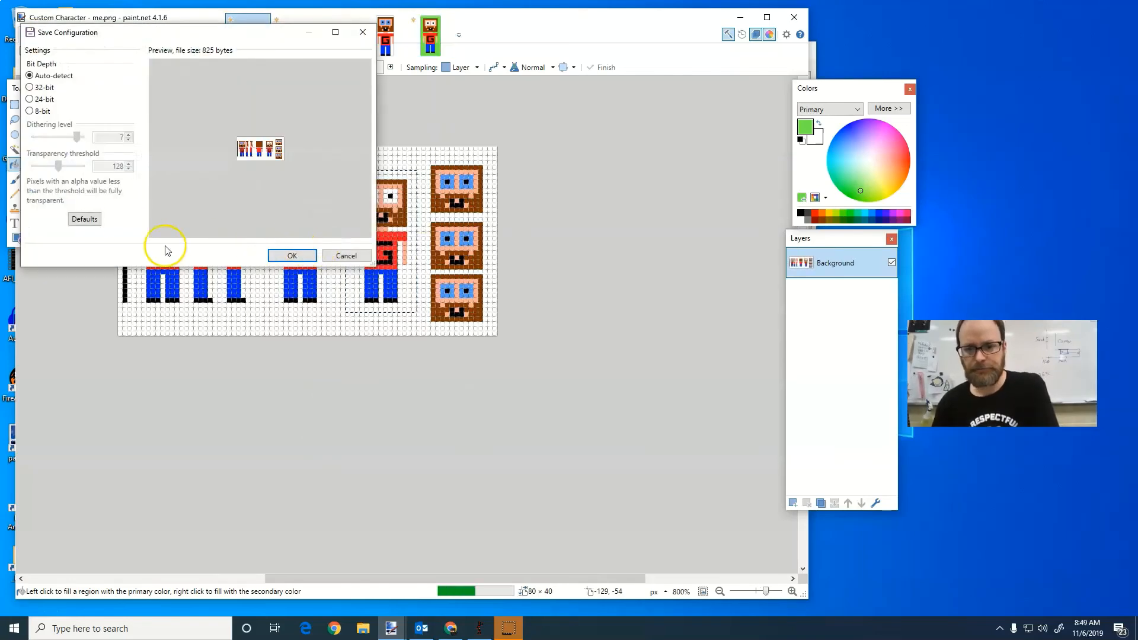
left_click(347, 256)
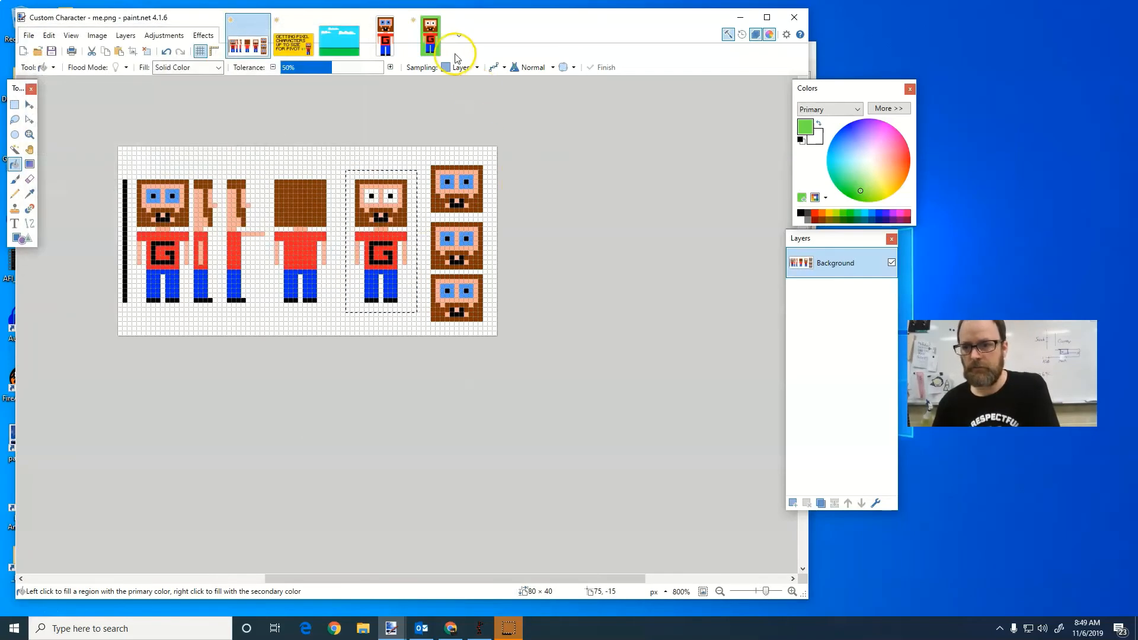
left_click(431, 37)
Save the green-background character as a separate PNG named "Mr G White Eyes green bg" in the Pixel Game folder.
left_click(29, 35)
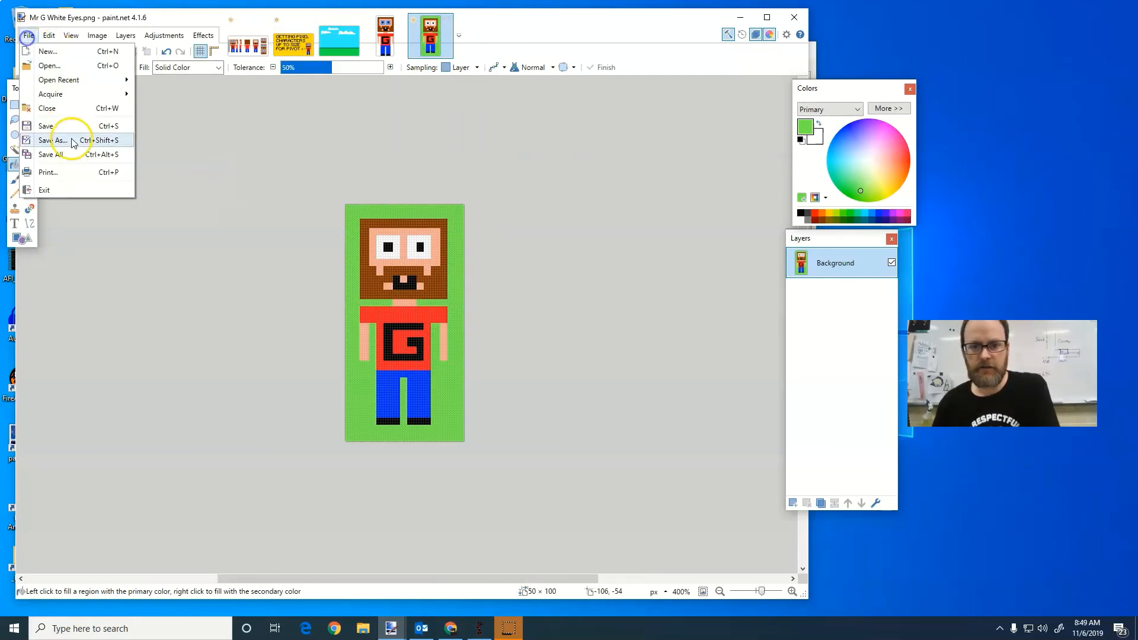
left_click(76, 135)
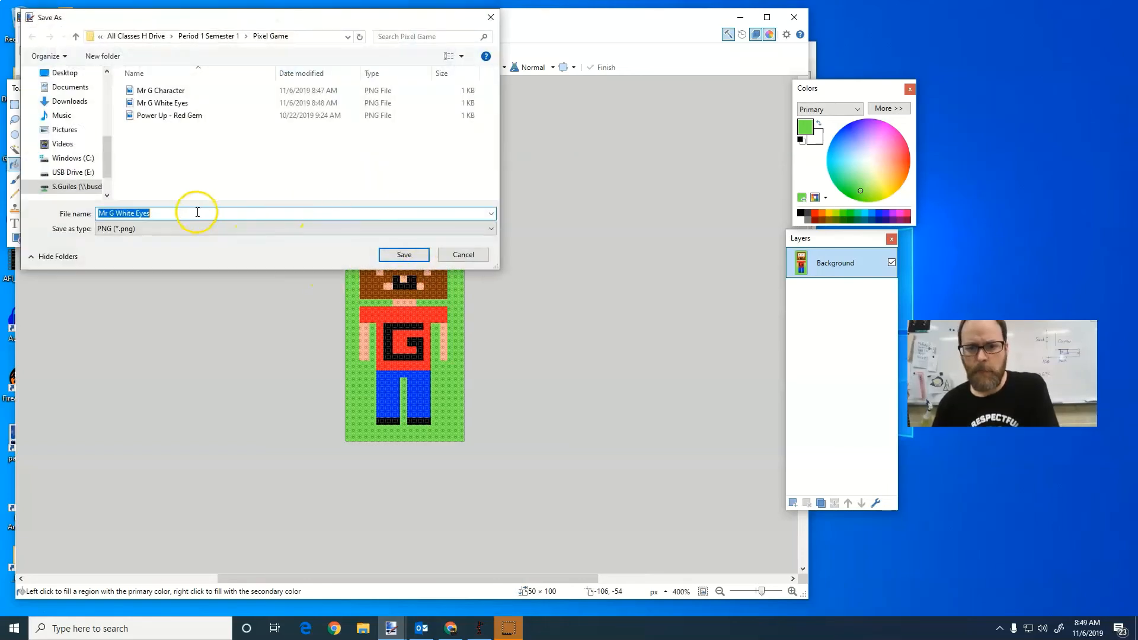
left_click(166, 210)
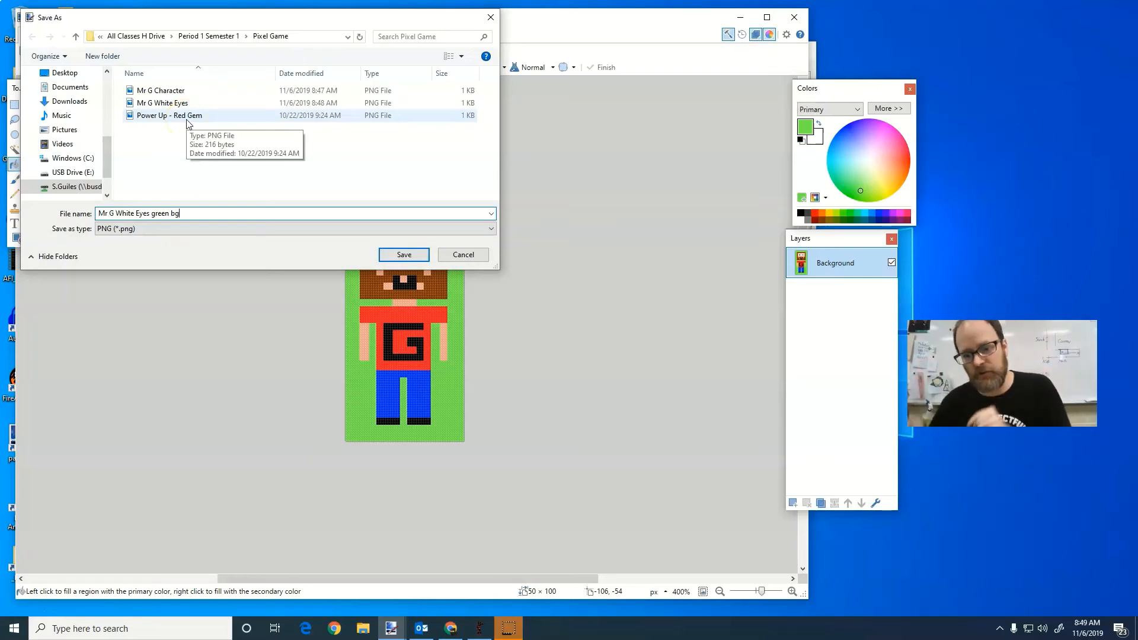
left_click(406, 254)
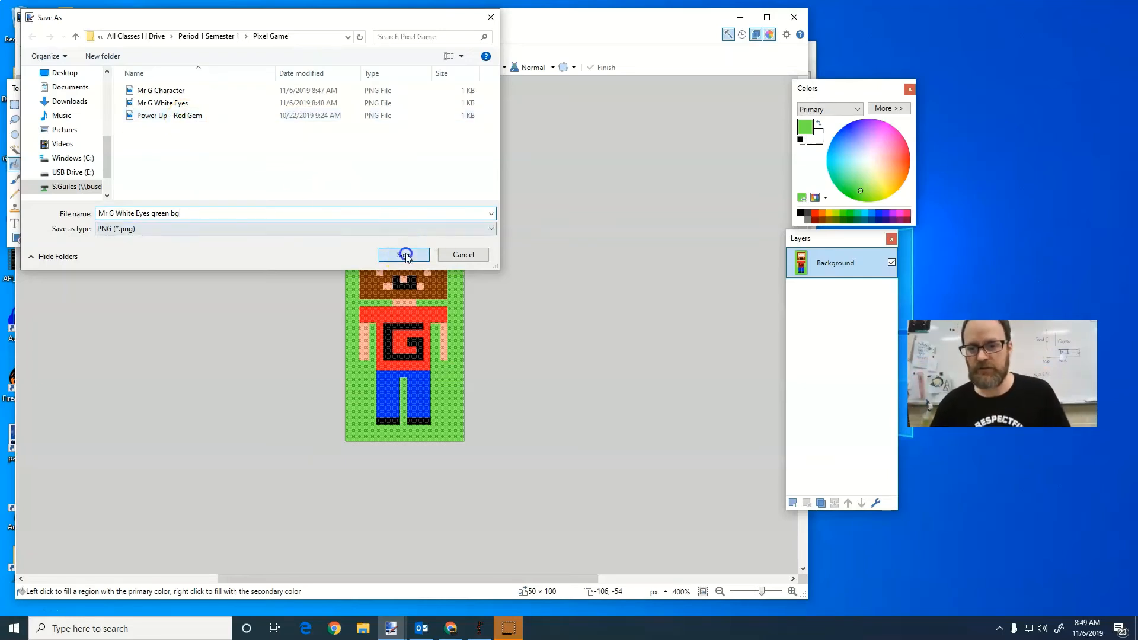
left_click(296, 255)
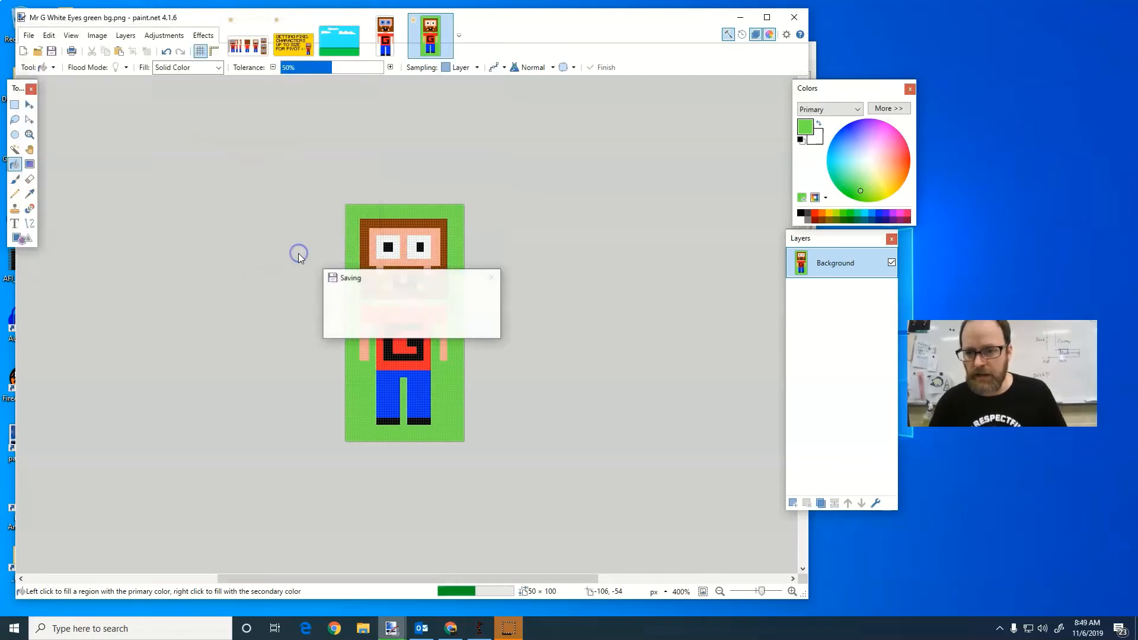
Switch to Pivot Animator, load the "Mr G White Eyes green bg" sprite image and place it just right of the leftmost character.
left_click(740, 17)
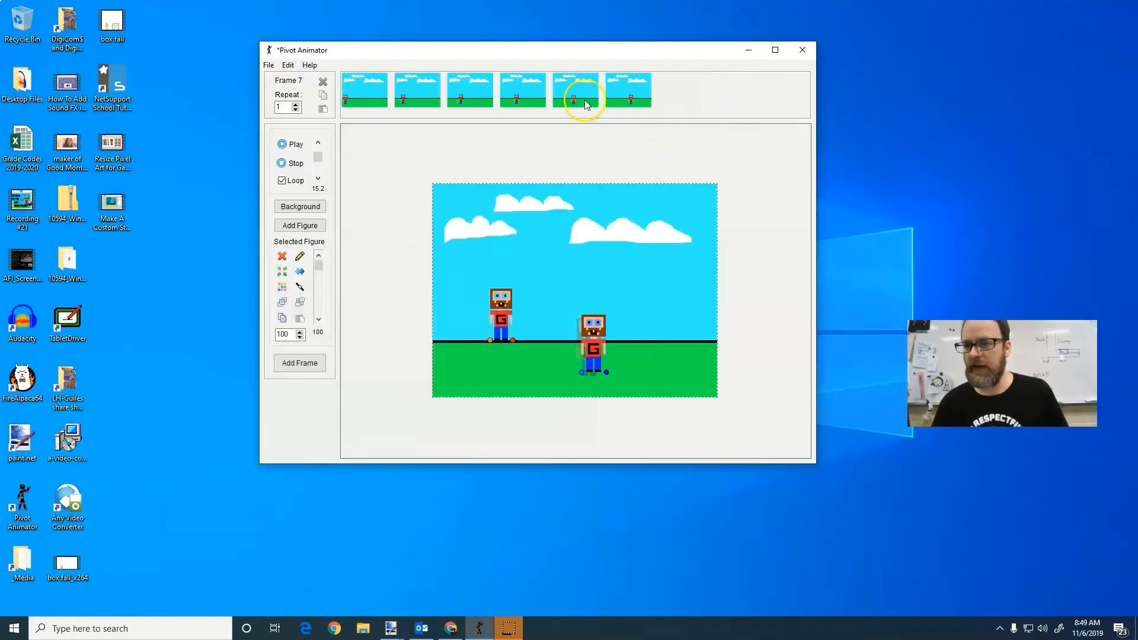
left_click(268, 65)
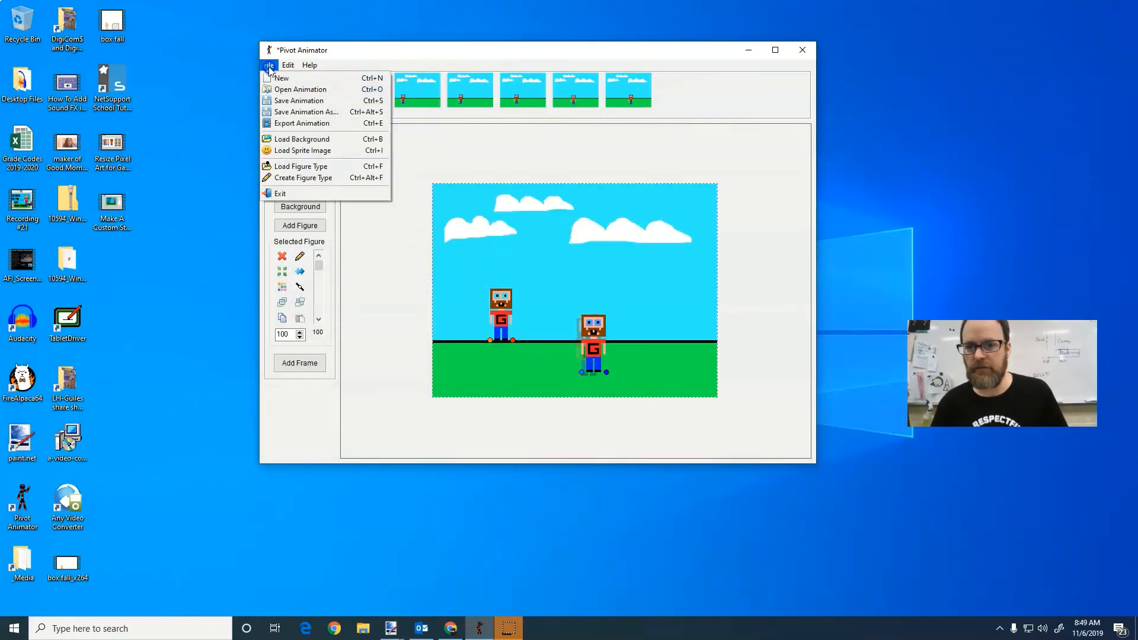
left_click(308, 151)
left_click(521, 200)
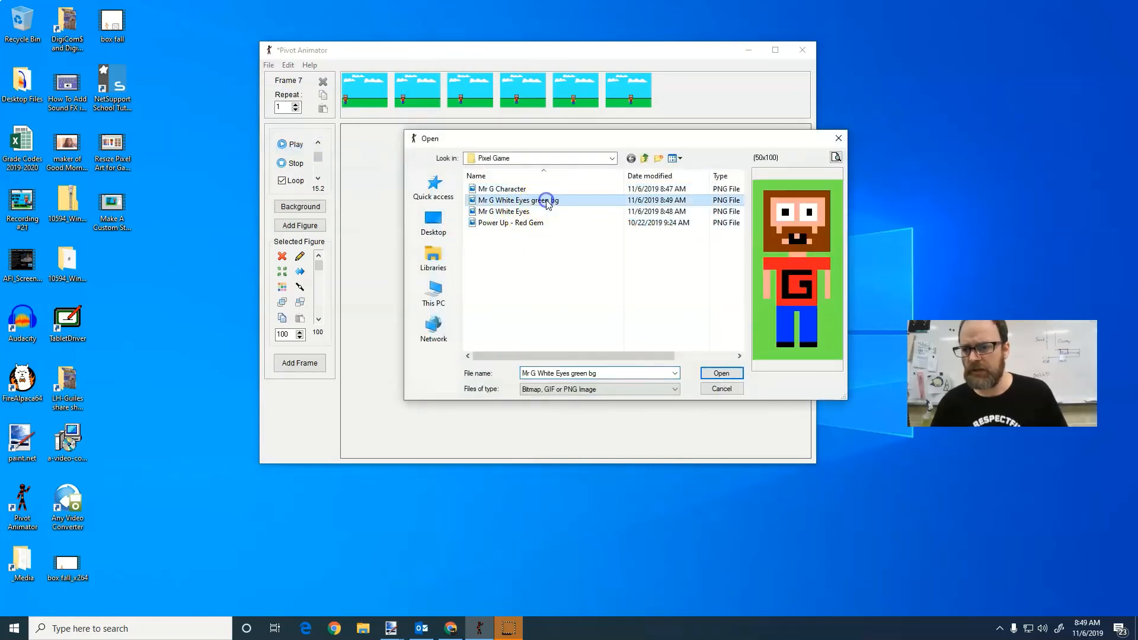
left_click(719, 374)
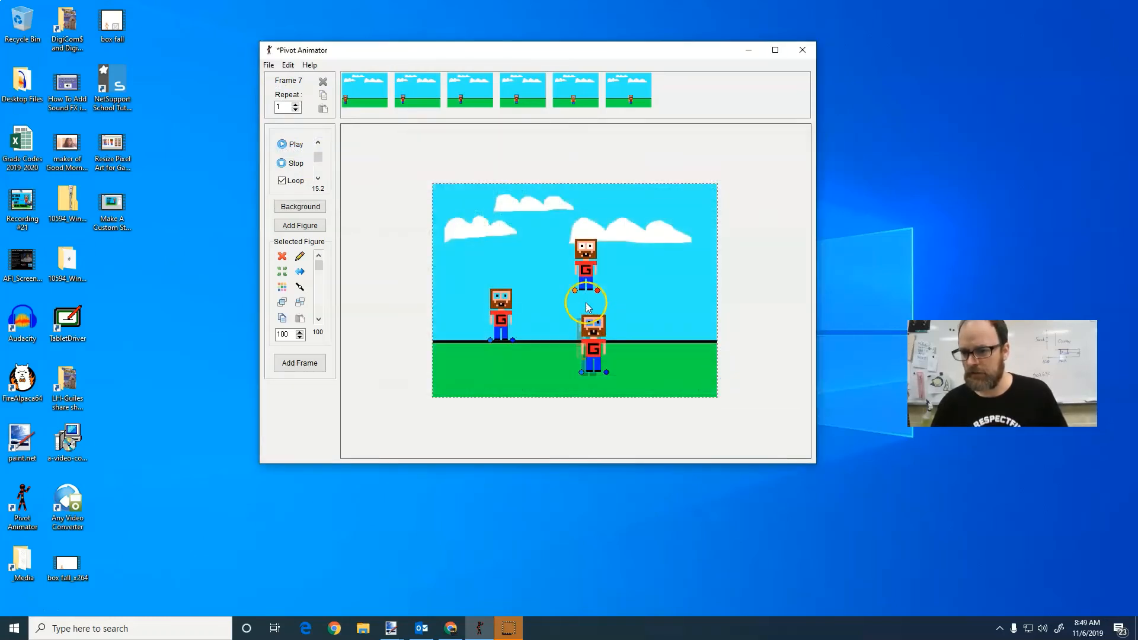
left_click(569, 308)
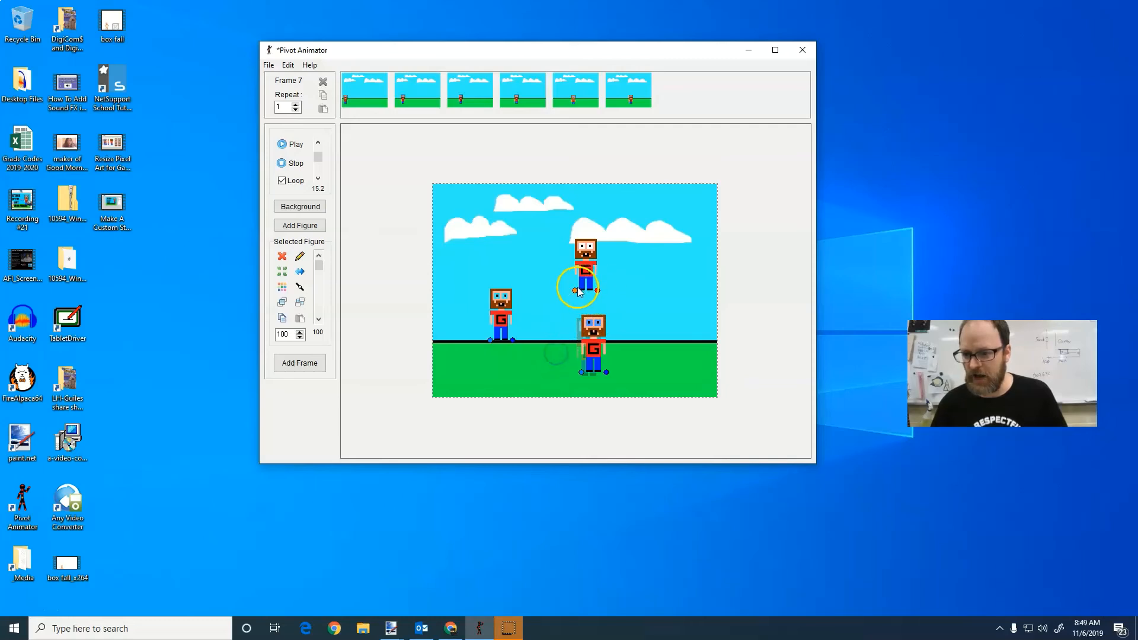
left_click_drag(576, 293, 510, 345)
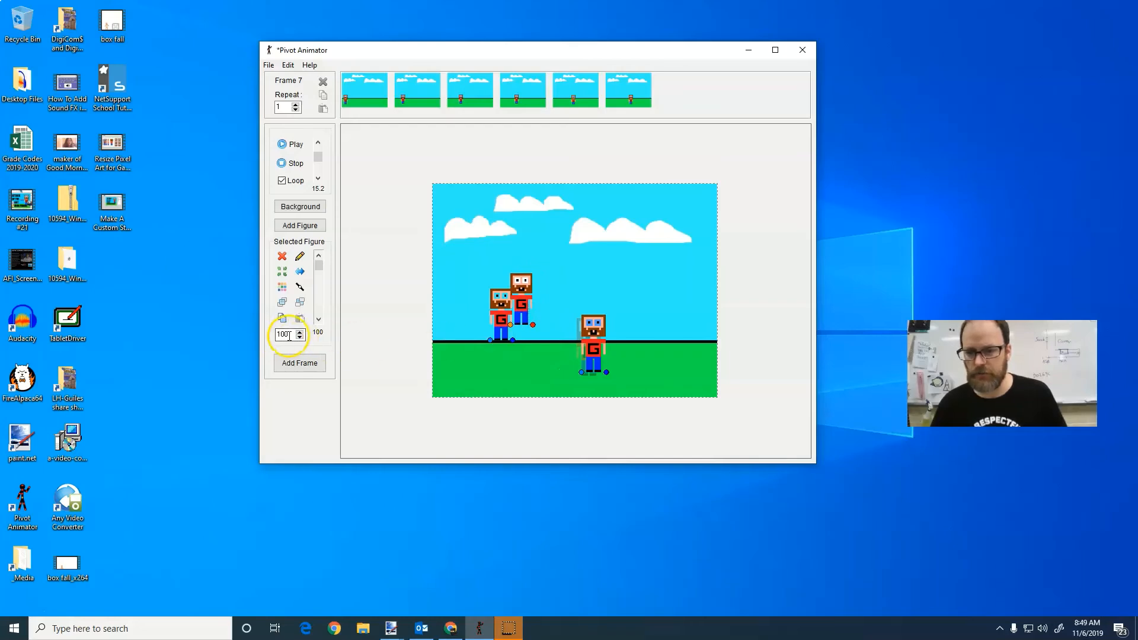
Scale the newly placed white-eyed figure to 150, and then enlarge it further to 250.
type("150")
key("Return")
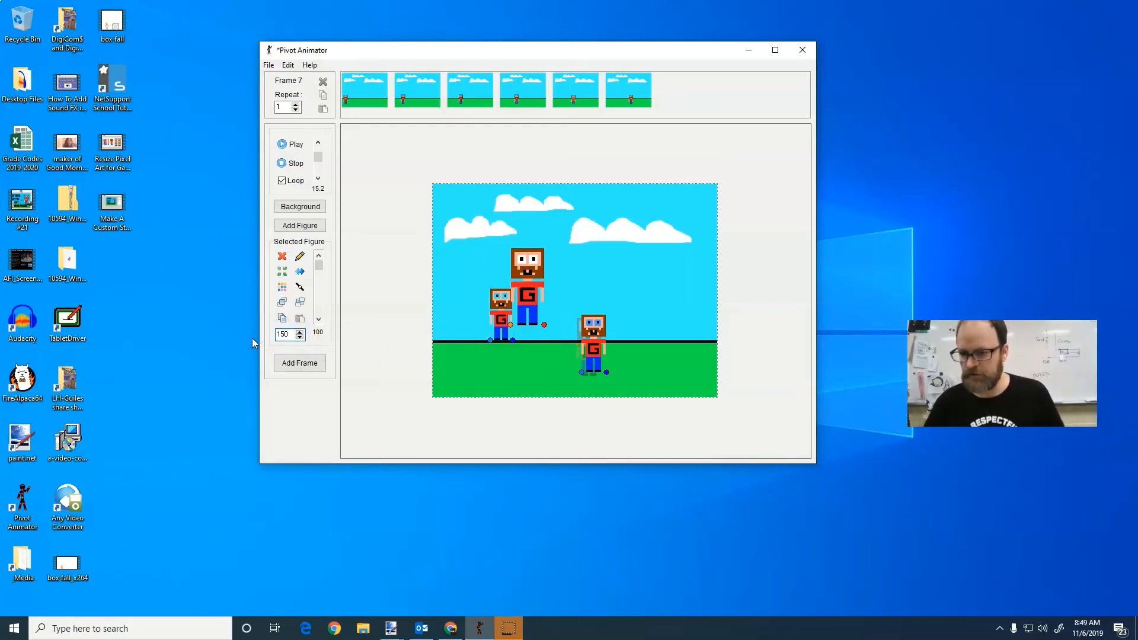
left_click(439, 337)
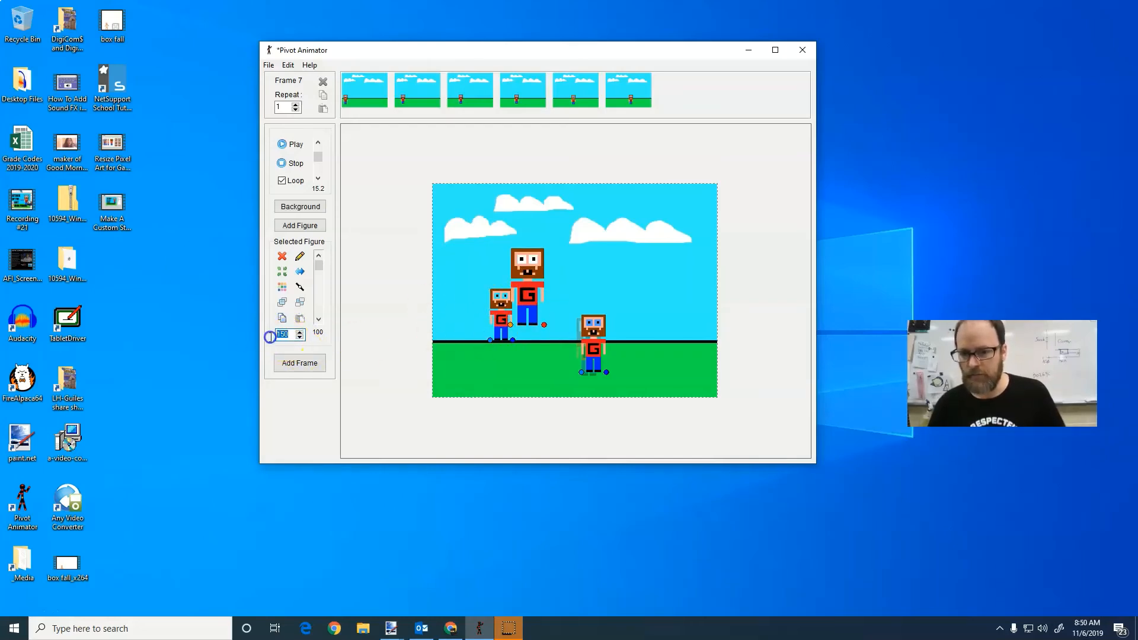
type("250")
key("Return")
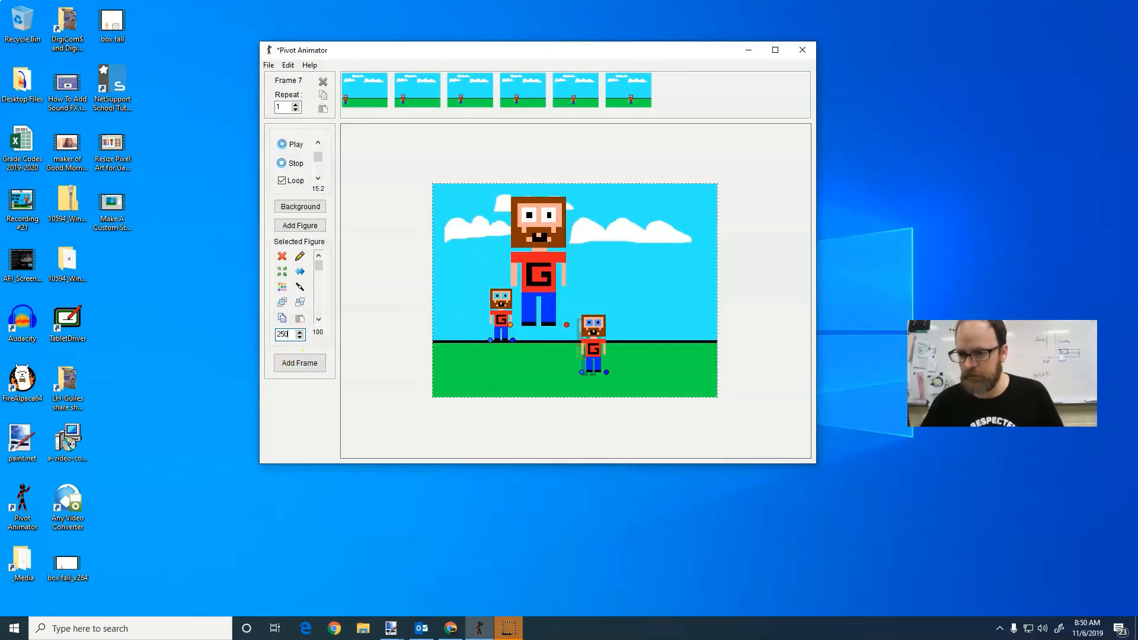
Tilt the enlarged figure both ways around its base, and stand it upright across the left edge of the stage.
left_click(515, 323)
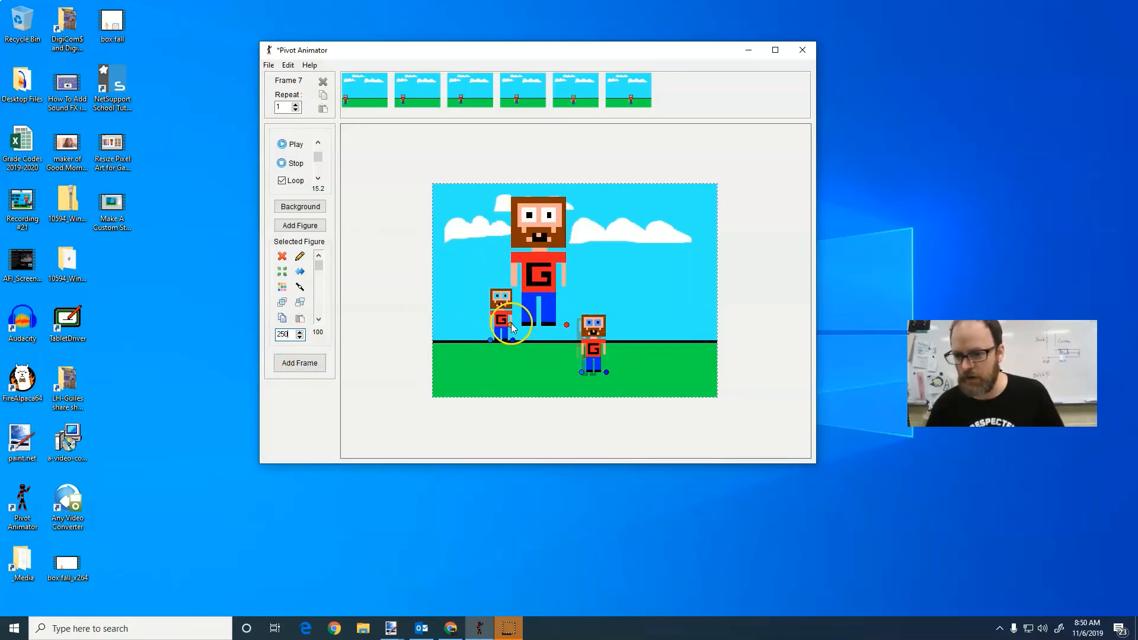
left_click_drag(511, 325, 595, 310)
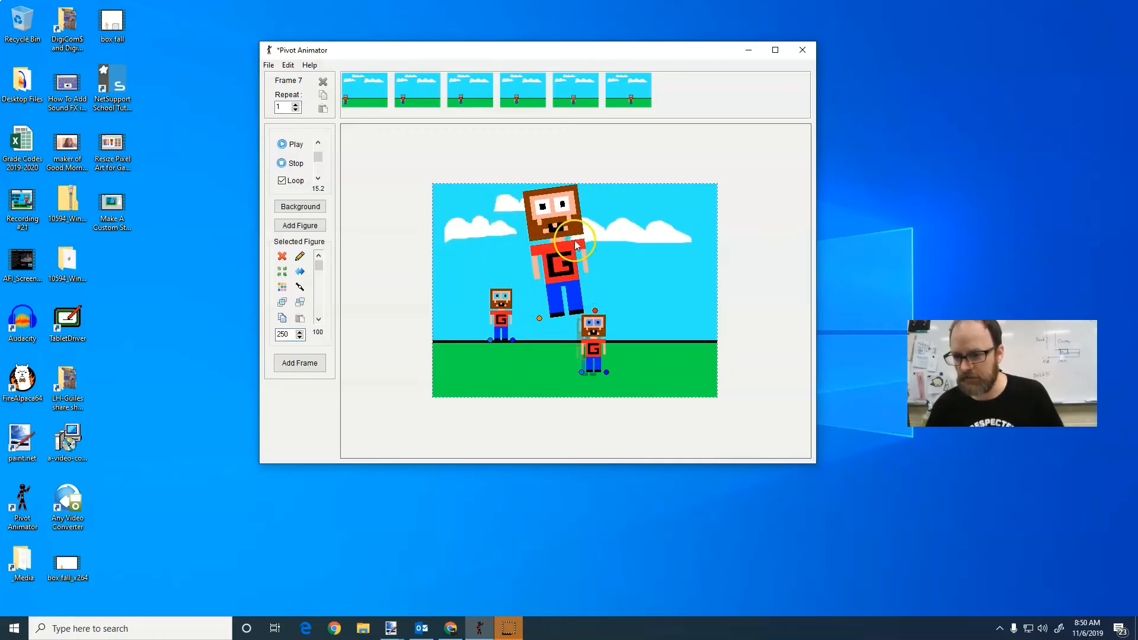
left_click_drag(595, 312, 622, 358)
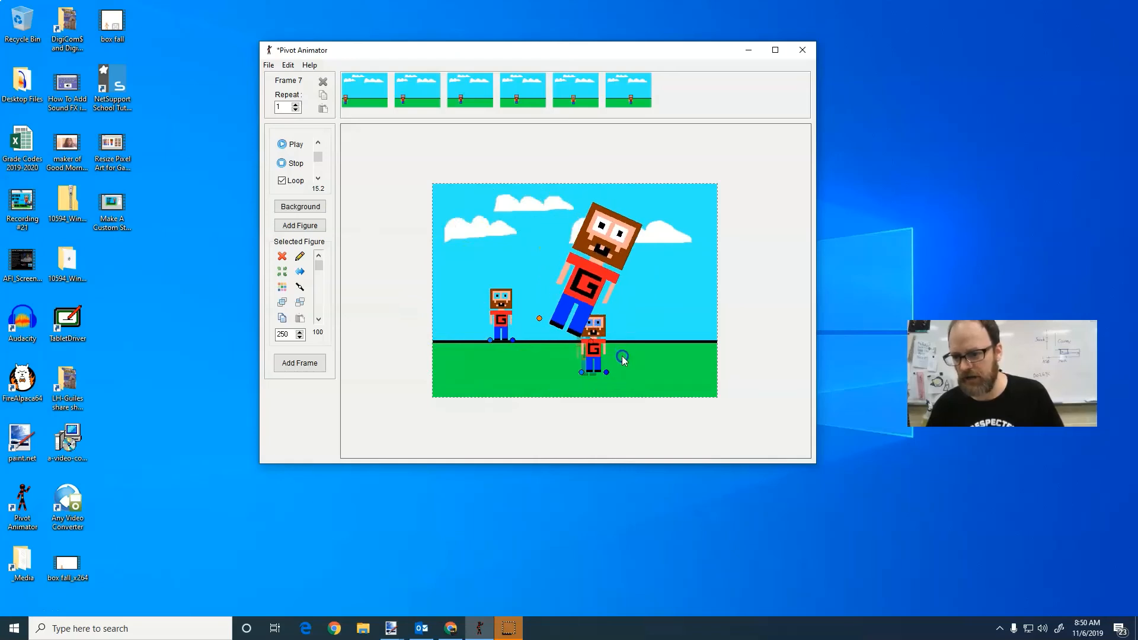
left_click_drag(540, 321, 389, 366)
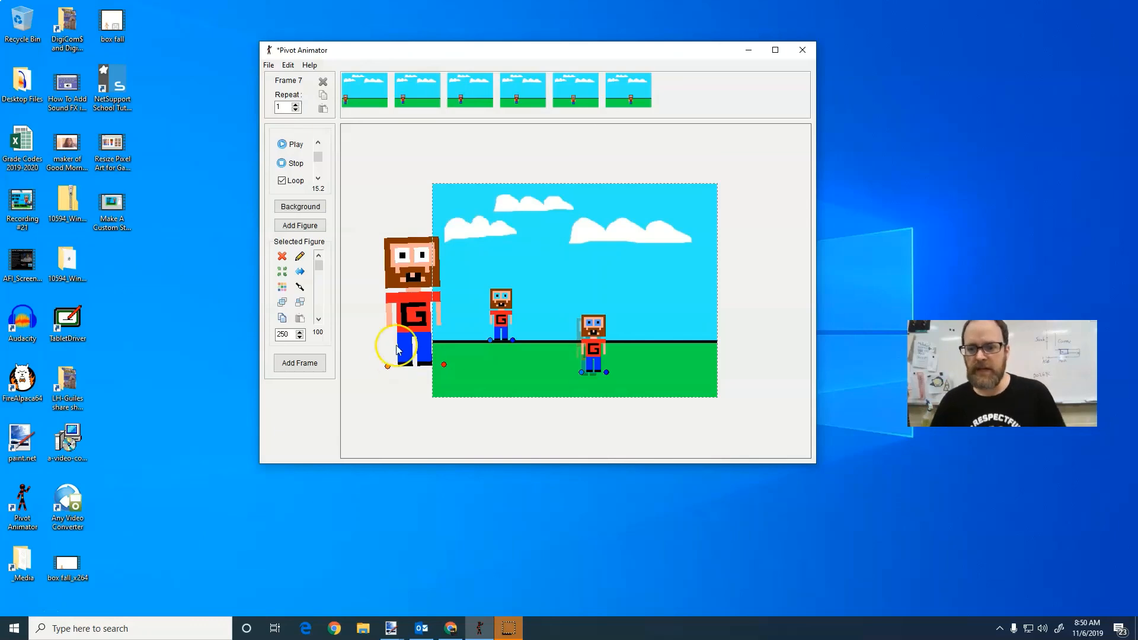
Add another Mr G Character figure and place it in the sky near the stage's upper right corner.
left_click(299, 225)
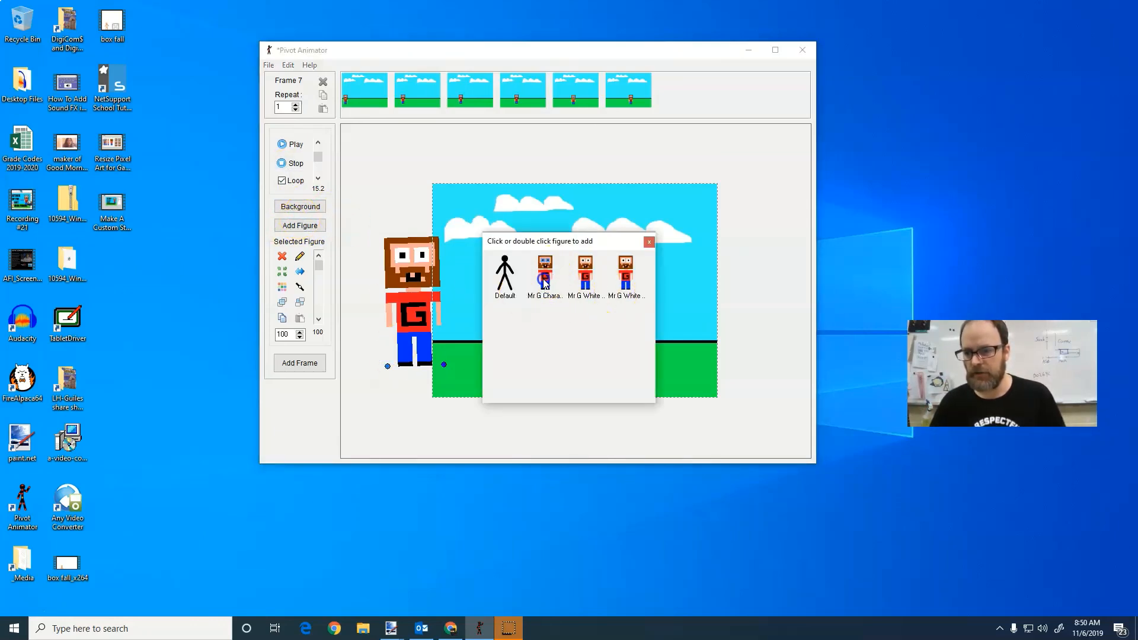
left_click(649, 242)
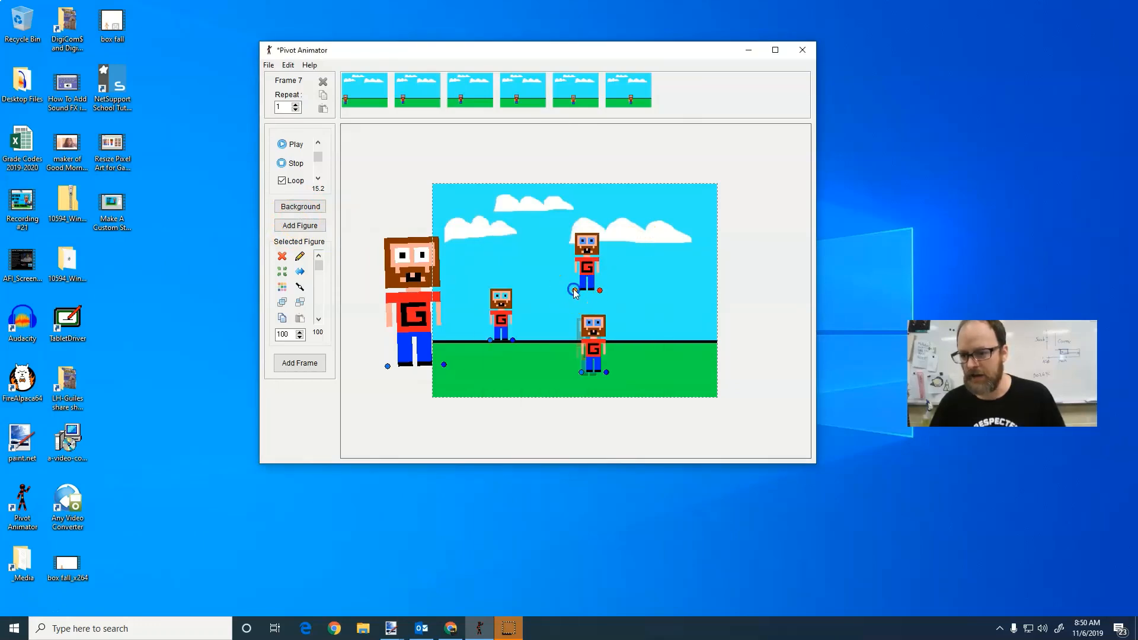
left_click_drag(572, 289, 686, 255)
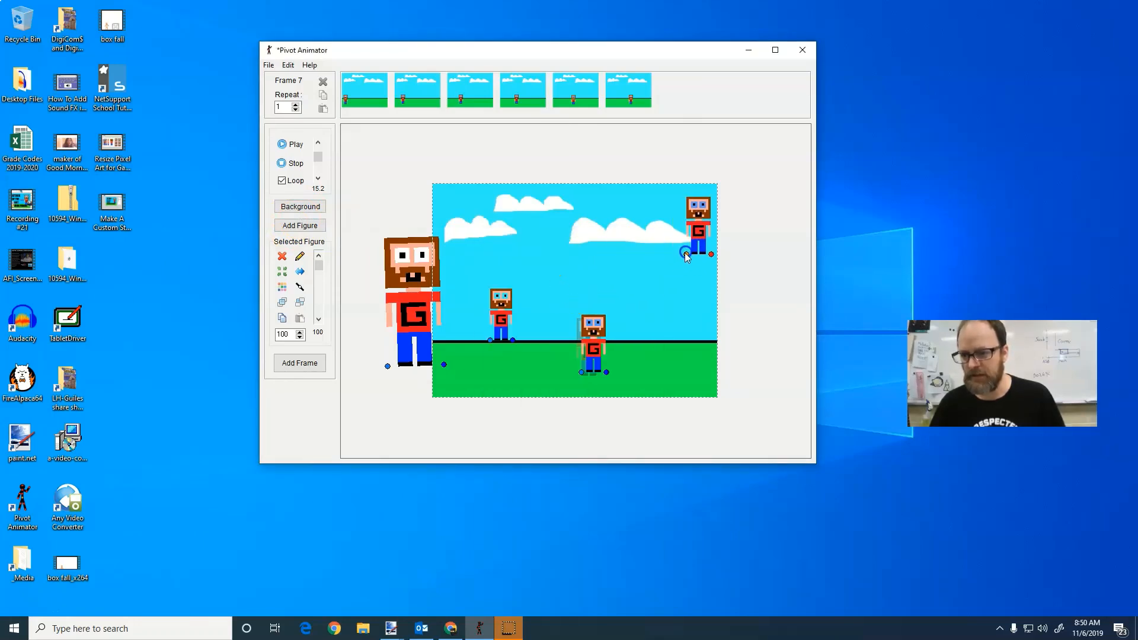
Add another white-eyed Mr G figure and place it directly below the character in the upper right of the stage.
left_click(300, 226)
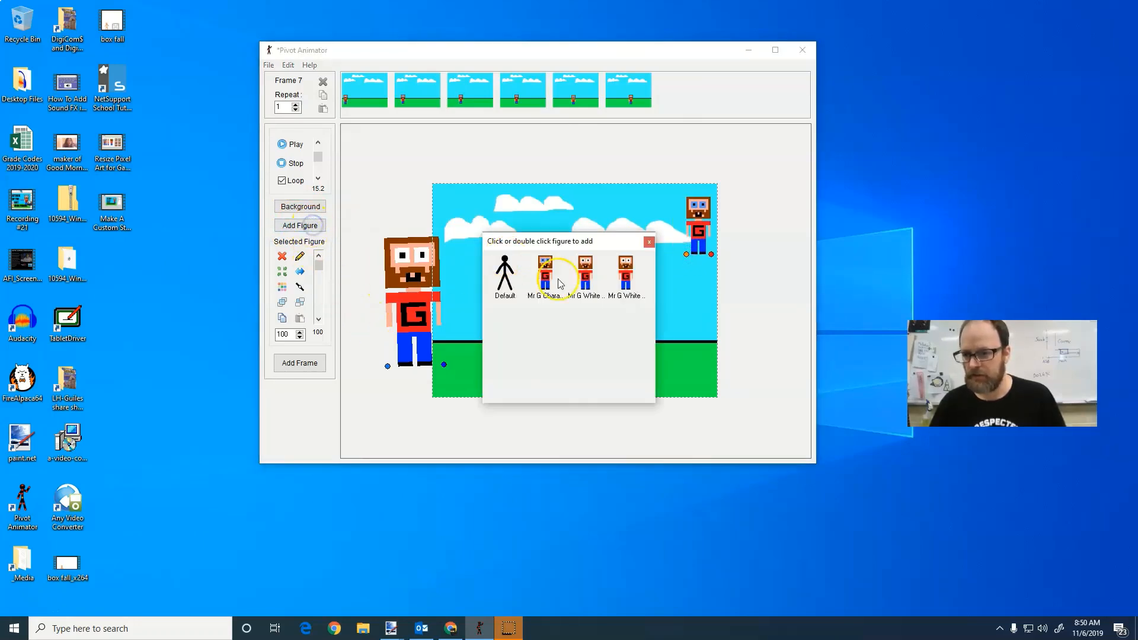
left_click(649, 242)
left_click_drag(573, 307, 685, 314)
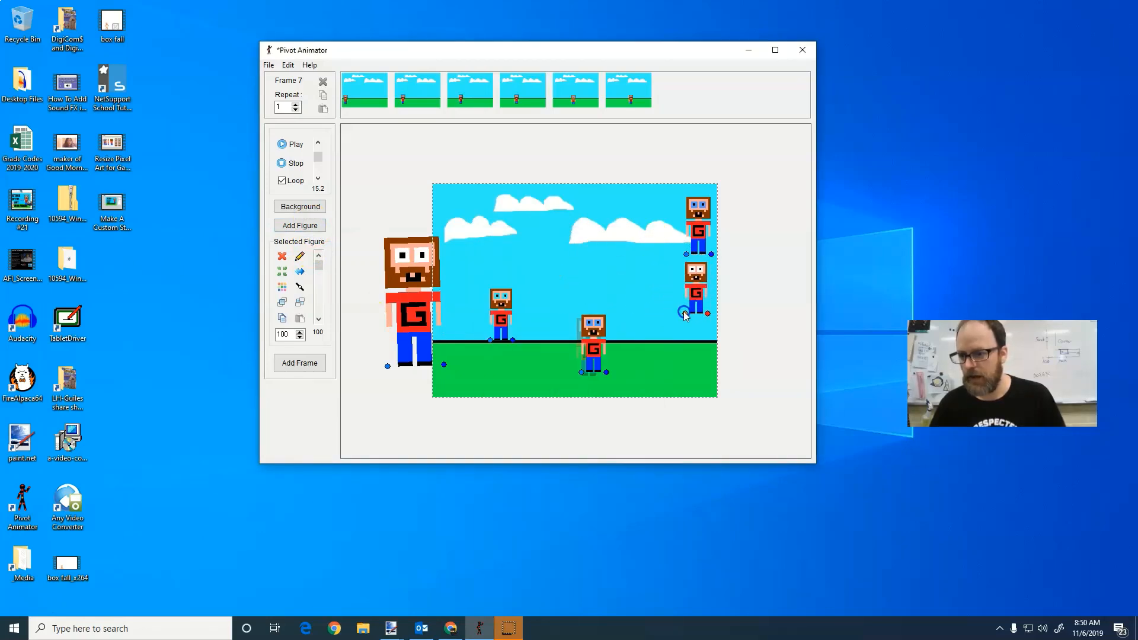
Add the Default stick figure and stand it on the grass between the lower character and the stage's right edge.
left_click(314, 226)
left_click(513, 285)
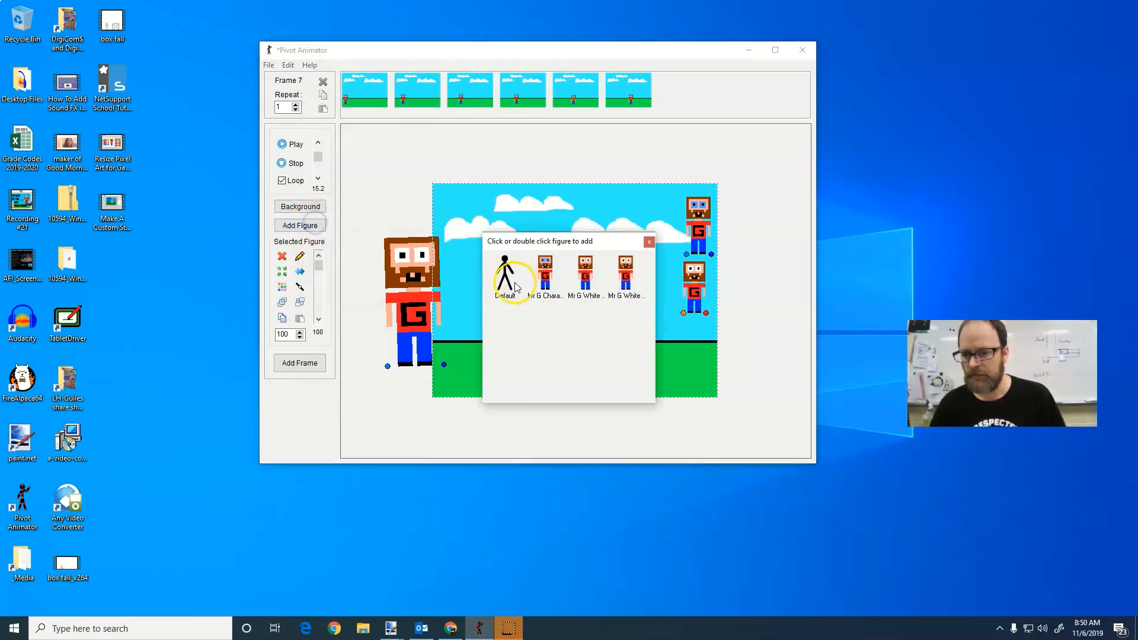
left_click(649, 242)
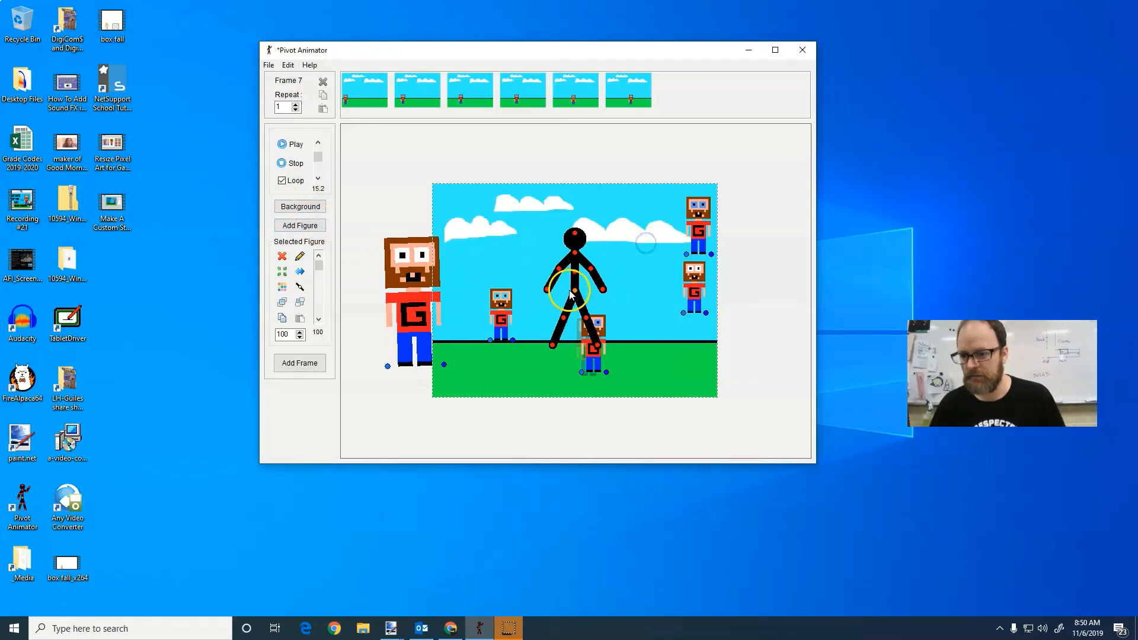
left_click_drag(585, 305, 648, 322)
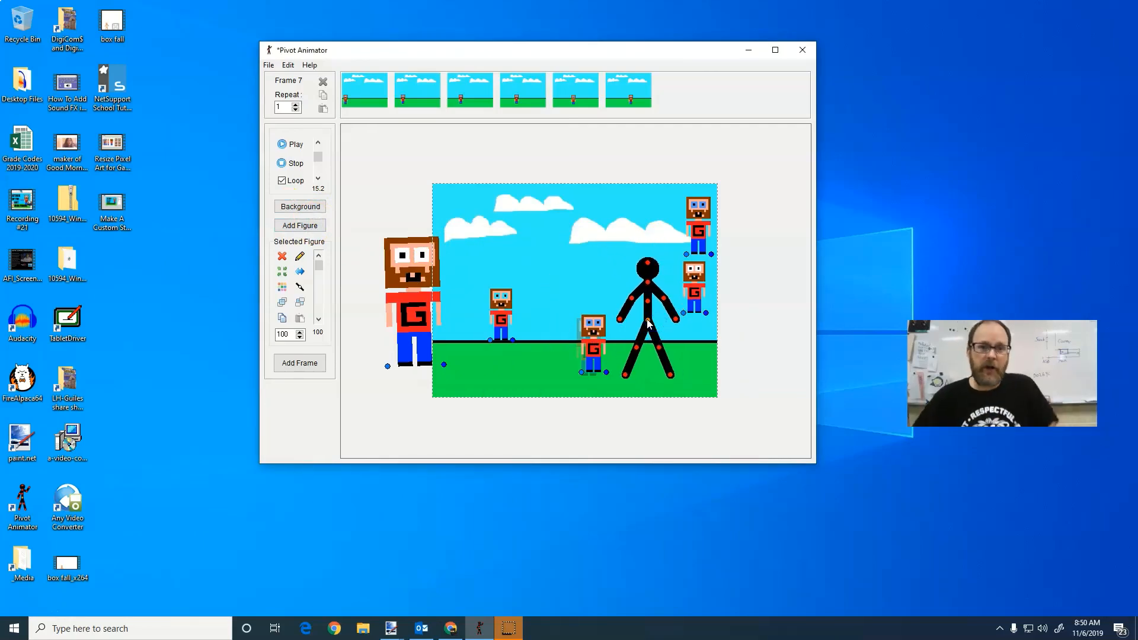